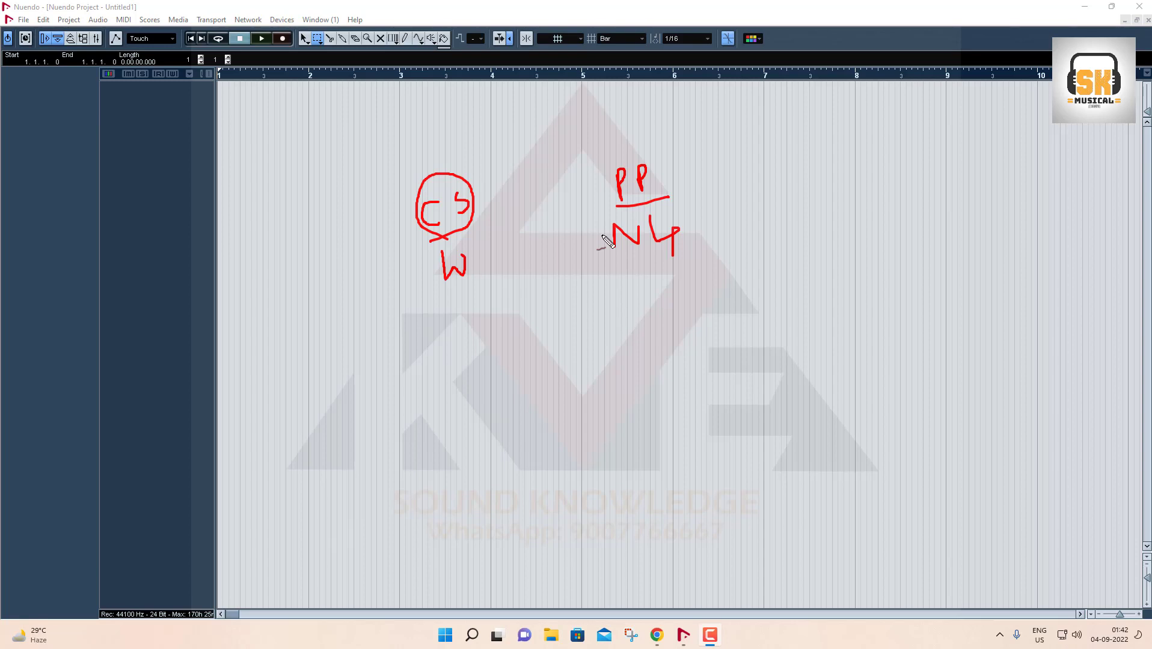
Draw red boxes around the handwritten CS/W notes and the handwritten PP/N4 notes
{"action": "mouse_move", "coordinate": [386, 161]}
{"action": "left_mouse_down"}
{"action": "mouse_move", "coordinate": [406, 293]}
{"action": "mouse_move", "coordinate": [507, 254]}
{"action": "mouse_move", "coordinate": [492, 158]}
{"action": "mouse_move", "coordinate": [385, 173]}
{"action": "left_mouse_up"}
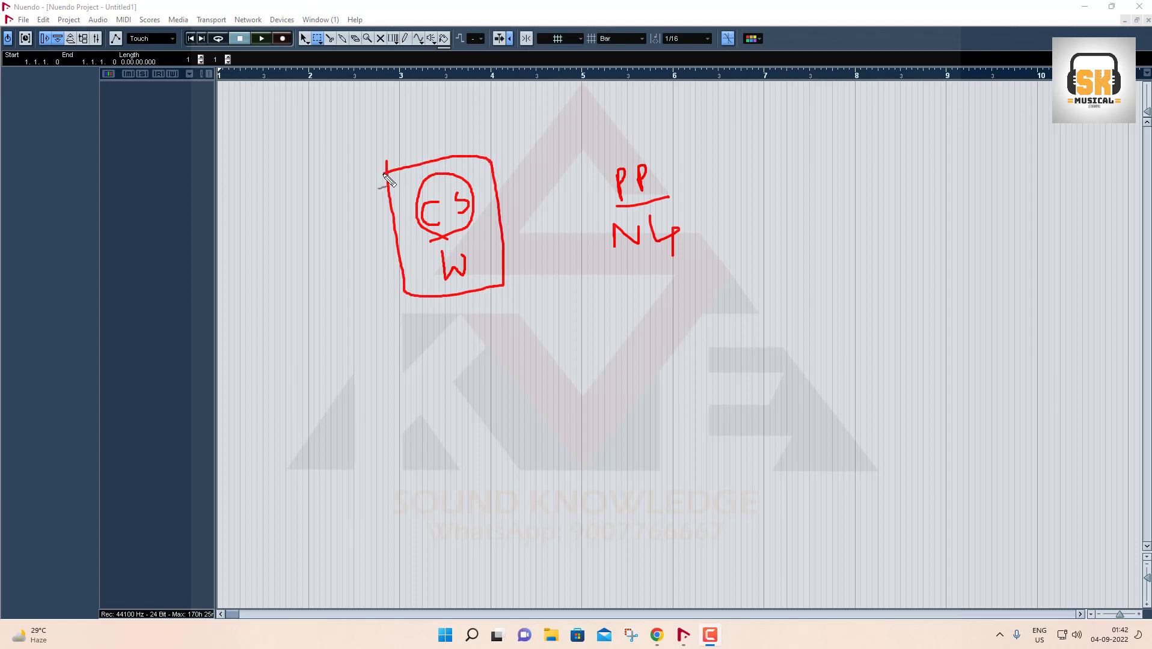
{"action": "mouse_move", "coordinate": [595, 149]}
{"action": "left_mouse_down"}
{"action": "mouse_move", "coordinate": [598, 287]}
{"action": "mouse_move", "coordinate": [714, 280]}
{"action": "mouse_move", "coordinate": [597, 150]}
{"action": "mouse_move", "coordinate": [582, 155]}
{"action": "left_mouse_up"}
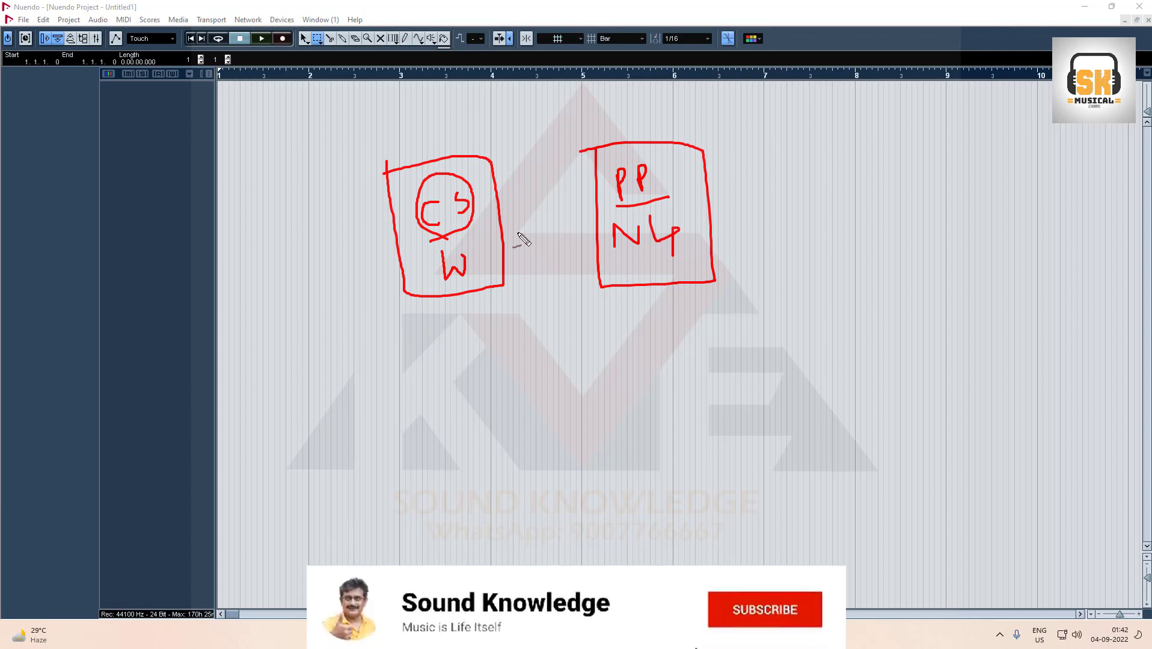
Undo all the red handwritten annotations over the project window, stroke by stroke
{"action": "key", "text": "ctrl+z"}
{"action": "key", "text": "ctrl+z"}
{"action": "key", "text": "ctrl+z"}
{"action": "key", "text": "ctrl+z"}
{"action": "key", "text": "ctrl+z"}
{"action": "key", "text": "ctrl+z"}
{"action": "key", "text": "ctrl+z"}
{"action": "key", "text": "ctrl+z"}
{"action": "key", "text": "ctrl+z"}
{"action": "key", "text": "ctrl+z"}
{"action": "key", "text": "ctrl+z"}
{"action": "key", "text": "ctrl+z"}
{"action": "key", "text": "ctrl+z"}
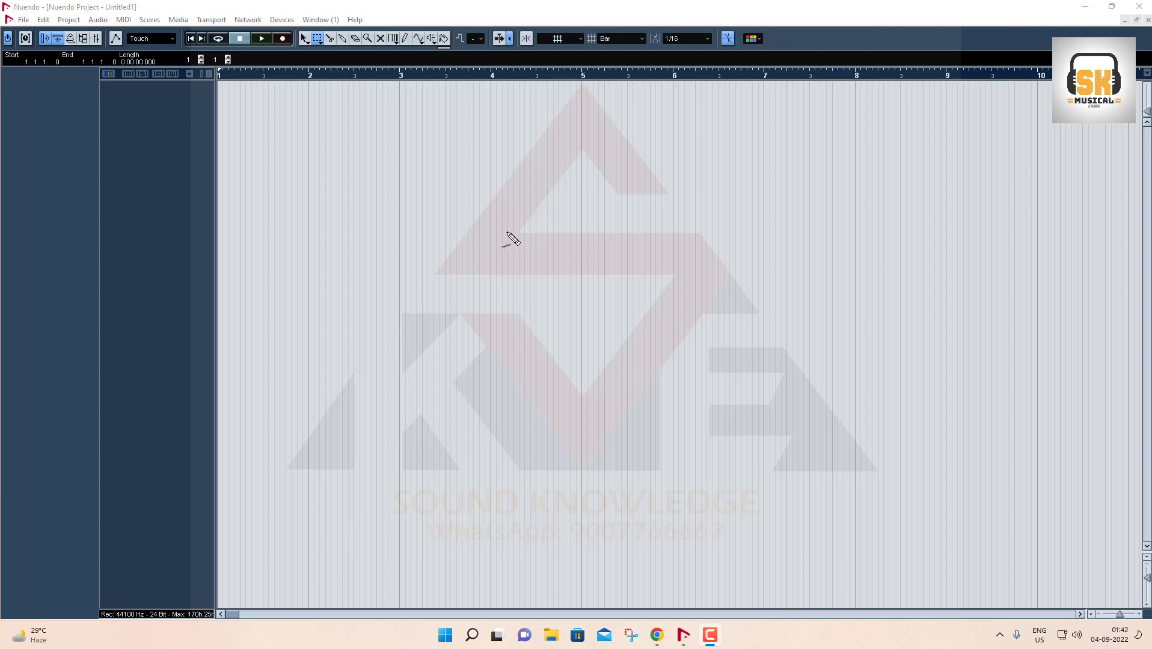
Handwrite the notes C12, N12 and O—64 in red over the empty project area
{"action": "mouse_move", "coordinate": [415, 203]}
{"action": "left_mouse_down"}
{"action": "mouse_move", "coordinate": [412, 223]}
{"action": "mouse_move", "coordinate": [490, 202]}
{"action": "left_mouse_up"}
{"action": "mouse_move", "coordinate": [612, 167]}
{"action": "left_mouse_down"}
{"action": "mouse_move", "coordinate": [614, 183]}
{"action": "mouse_move", "coordinate": [633, 180]}
{"action": "mouse_move", "coordinate": [638, 161]}
{"action": "mouse_move", "coordinate": [655, 187]}
{"action": "mouse_move", "coordinate": [706, 171]}
{"action": "left_mouse_up"}
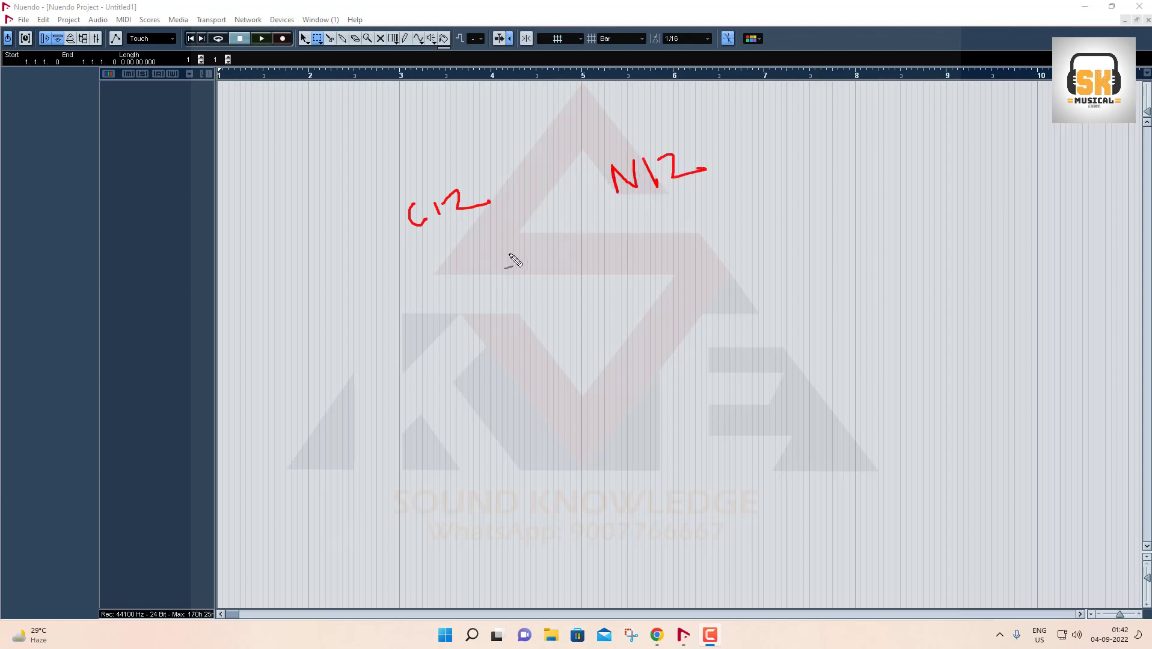
{"action": "mouse_move", "coordinate": [562, 305]}
{"action": "left_mouse_down"}
{"action": "mouse_move", "coordinate": [548, 324]}
{"action": "mouse_move", "coordinate": [575, 324]}
{"action": "mouse_move", "coordinate": [568, 303]}
{"action": "left_mouse_up"}
{"action": "mouse_move", "coordinate": [587, 316]}
{"action": "left_mouse_down"}
{"action": "mouse_move", "coordinate": [641, 318]}
{"action": "mouse_move", "coordinate": [674, 295]}
{"action": "mouse_move", "coordinate": [673, 323]}
{"action": "left_mouse_up"}
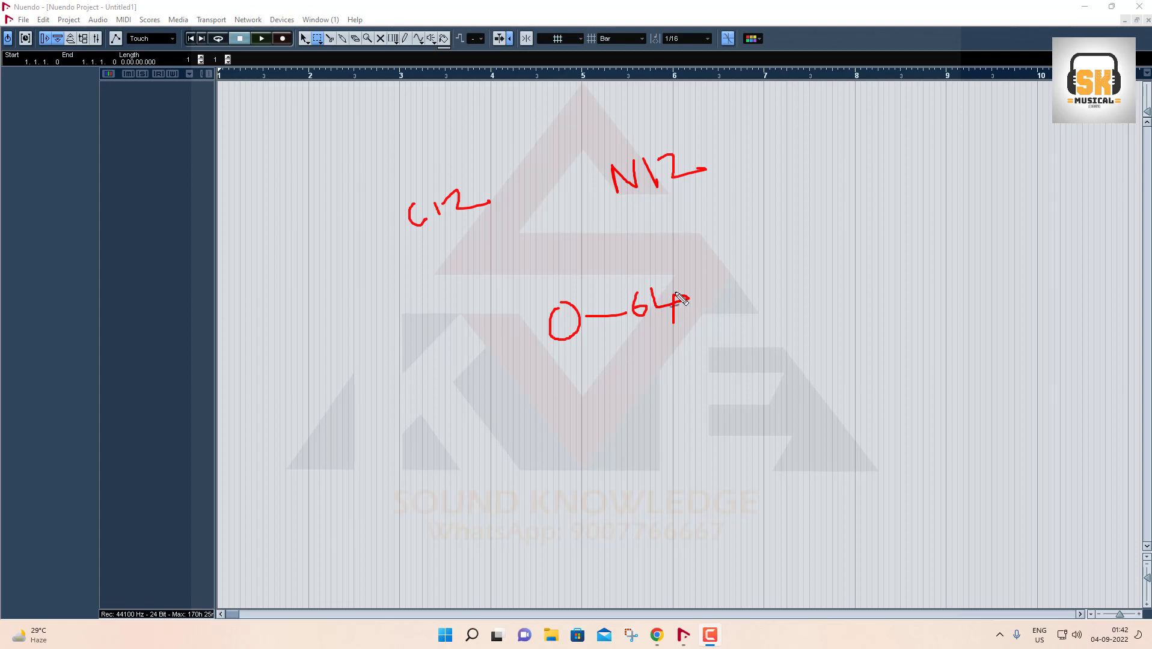
Handwrite C5 above N4 in red, with (4GB) in brackets beside them
{"action": "mouse_move", "coordinate": [314, 396]}
{"action": "left_mouse_down"}
{"action": "mouse_move", "coordinate": [291, 411]}
{"action": "mouse_move", "coordinate": [313, 423]}
{"action": "mouse_move", "coordinate": [343, 383]}
{"action": "left_mouse_up"}
{"action": "mouse_move", "coordinate": [310, 448]}
{"action": "left_mouse_down"}
{"action": "mouse_move", "coordinate": [312, 466]}
{"action": "mouse_move", "coordinate": [326, 437]}
{"action": "mouse_move", "coordinate": [359, 452]}
{"action": "mouse_move", "coordinate": [358, 467]}
{"action": "left_mouse_up"}
{"action": "left_click_drag", "start_coordinate": [367, 375], "coordinate": [401, 446]}
{"action": "mouse_move", "coordinate": [391, 392]}
{"action": "left_mouse_down"}
{"action": "mouse_move", "coordinate": [394, 415]}
{"action": "mouse_move", "coordinate": [410, 412]}
{"action": "left_mouse_up"}
{"action": "mouse_move", "coordinate": [406, 397]}
{"action": "left_mouse_down"}
{"action": "mouse_move", "coordinate": [407, 420]}
{"action": "mouse_move", "coordinate": [472, 404]}
{"action": "mouse_move", "coordinate": [463, 424]}
{"action": "left_mouse_up"}
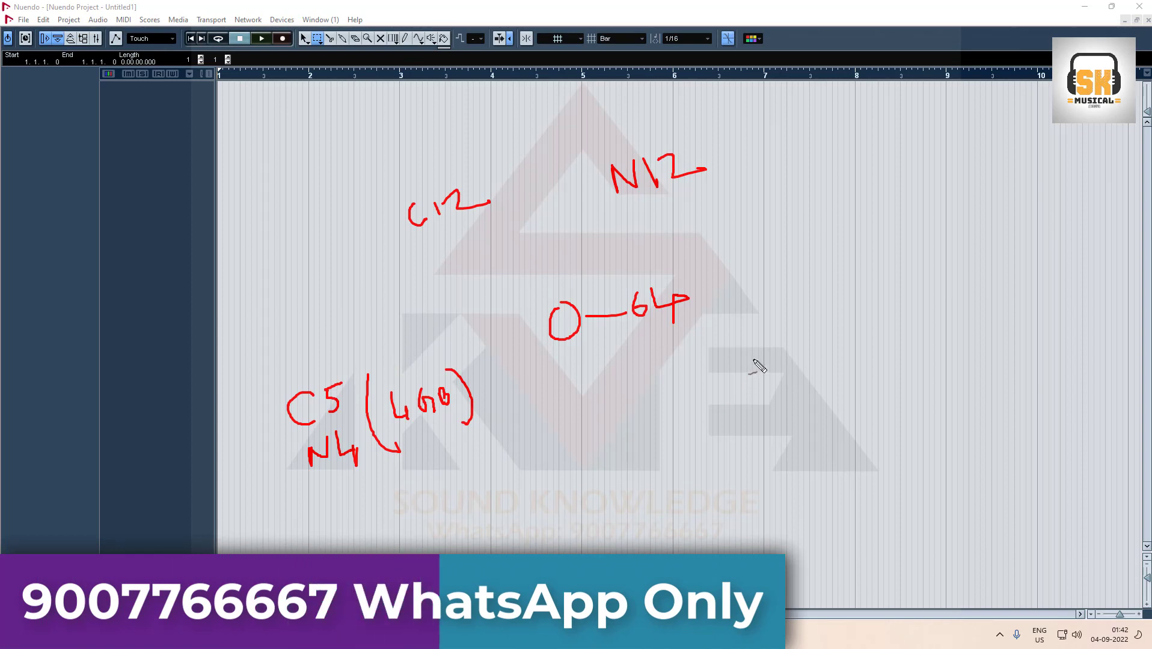
Handwrite 8 and 16 with underlines and an x beneath them, and circle and underline the C5/N4 (4GB) note
{"action": "mouse_move", "coordinate": [755, 359]}
{"action": "left_mouse_down"}
{"action": "mouse_move", "coordinate": [741, 382]}
{"action": "mouse_move", "coordinate": [755, 359]}
{"action": "left_mouse_up"}
{"action": "mouse_move", "coordinate": [798, 328]}
{"action": "left_mouse_down"}
{"action": "mouse_move", "coordinate": [808, 360]}
{"action": "mouse_move", "coordinate": [824, 335]}
{"action": "left_mouse_up"}
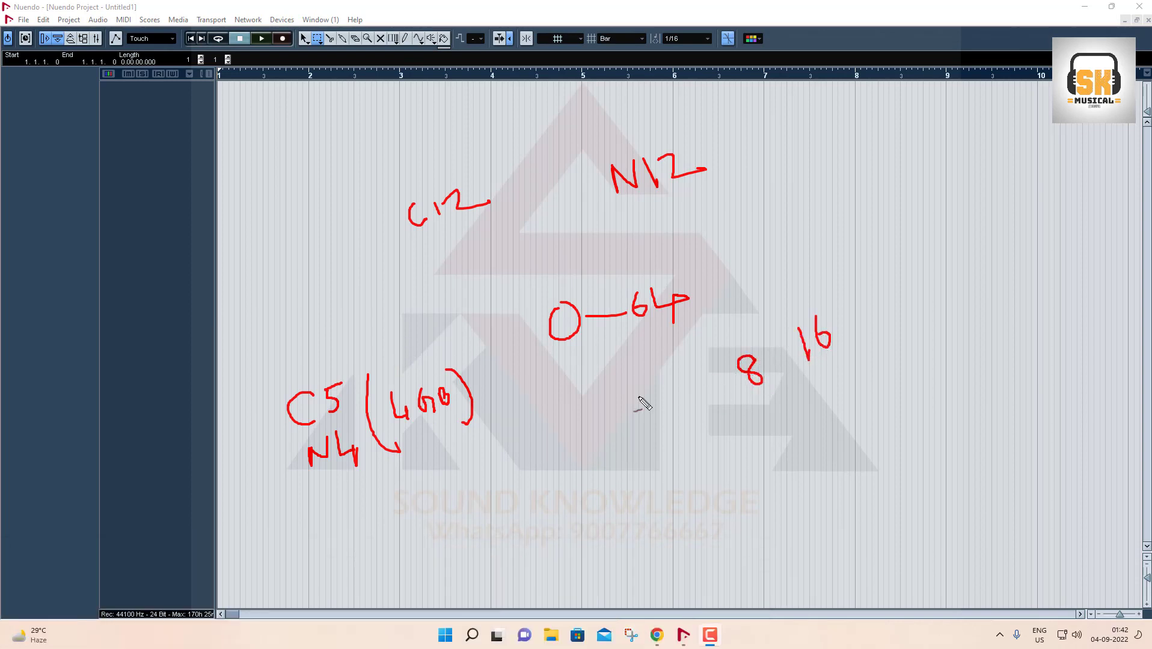
{"action": "left_click_drag", "start_coordinate": [738, 401], "coordinate": [858, 344]}
{"action": "mouse_move", "coordinate": [824, 411]}
{"action": "left_mouse_down"}
{"action": "mouse_move", "coordinate": [820, 436]}
{"action": "mouse_move", "coordinate": [837, 431]}
{"action": "left_mouse_up"}
{"action": "mouse_move", "coordinate": [297, 481]}
{"action": "left_mouse_down"}
{"action": "mouse_move", "coordinate": [463, 450]}
{"action": "mouse_move", "coordinate": [361, 346]}
{"action": "mouse_move", "coordinate": [287, 438]}
{"action": "mouse_move", "coordinate": [337, 478]}
{"action": "left_mouse_up"}
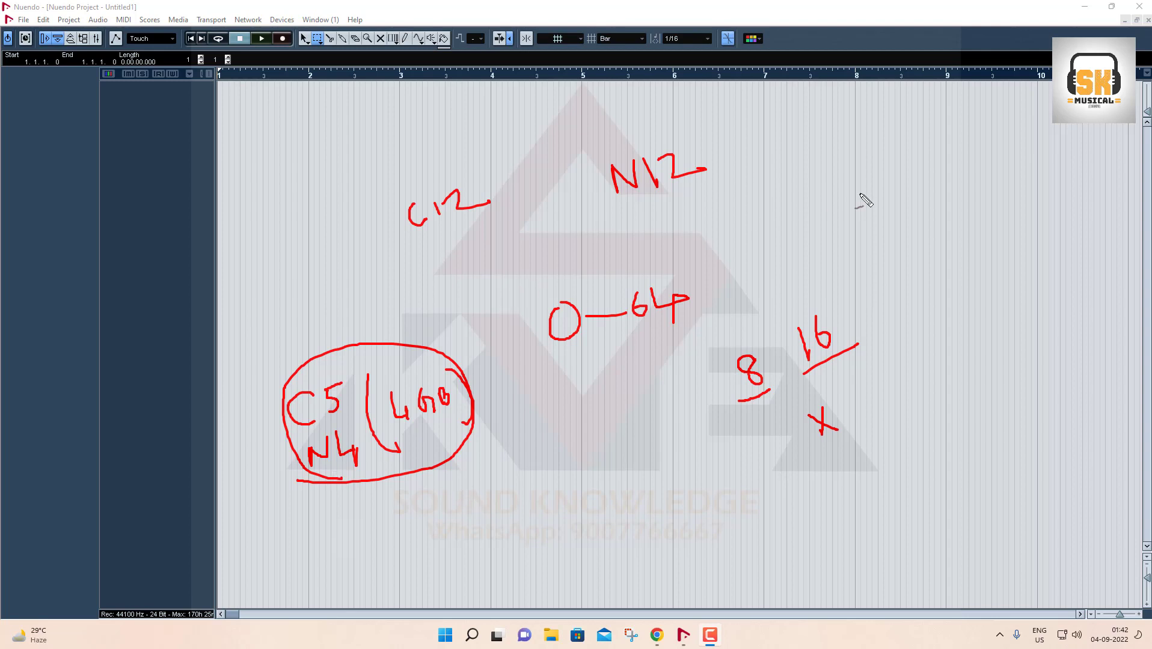
Handwrite 13 and 10 with a stroke beneath, and leave the drawing mode with all annotations cleared
{"action": "mouse_move", "coordinate": [854, 190]}
{"action": "left_mouse_down"}
{"action": "mouse_move", "coordinate": [856, 210]}
{"action": "mouse_move", "coordinate": [881, 202]}
{"action": "mouse_move", "coordinate": [872, 218]}
{"action": "left_mouse_up"}
{"action": "mouse_move", "coordinate": [925, 185]}
{"action": "left_mouse_down"}
{"action": "mouse_move", "coordinate": [928, 223]}
{"action": "mouse_move", "coordinate": [935, 190]}
{"action": "left_mouse_up"}
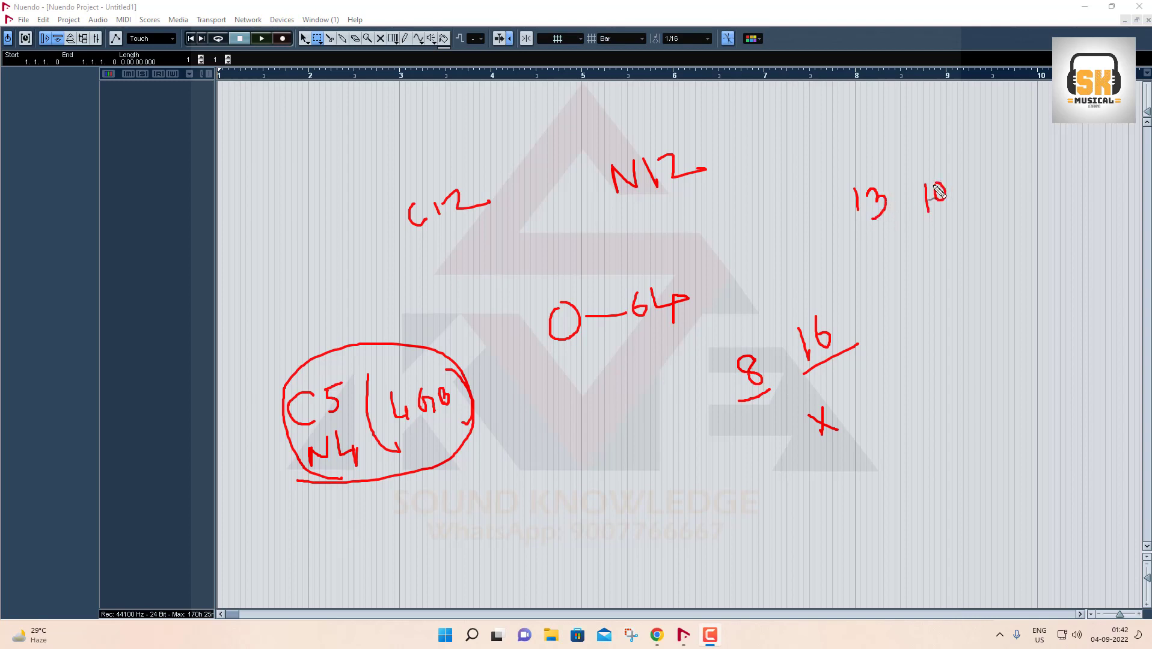
{"action": "mouse_move", "coordinate": [847, 238]}
{"action": "left_mouse_down"}
{"action": "mouse_move", "coordinate": [922, 226]}
{"action": "mouse_move", "coordinate": [914, 262]}
{"action": "mouse_move", "coordinate": [896, 274]}
{"action": "mouse_move", "coordinate": [913, 238]}
{"action": "mouse_move", "coordinate": [898, 242]}
{"action": "left_mouse_up"}
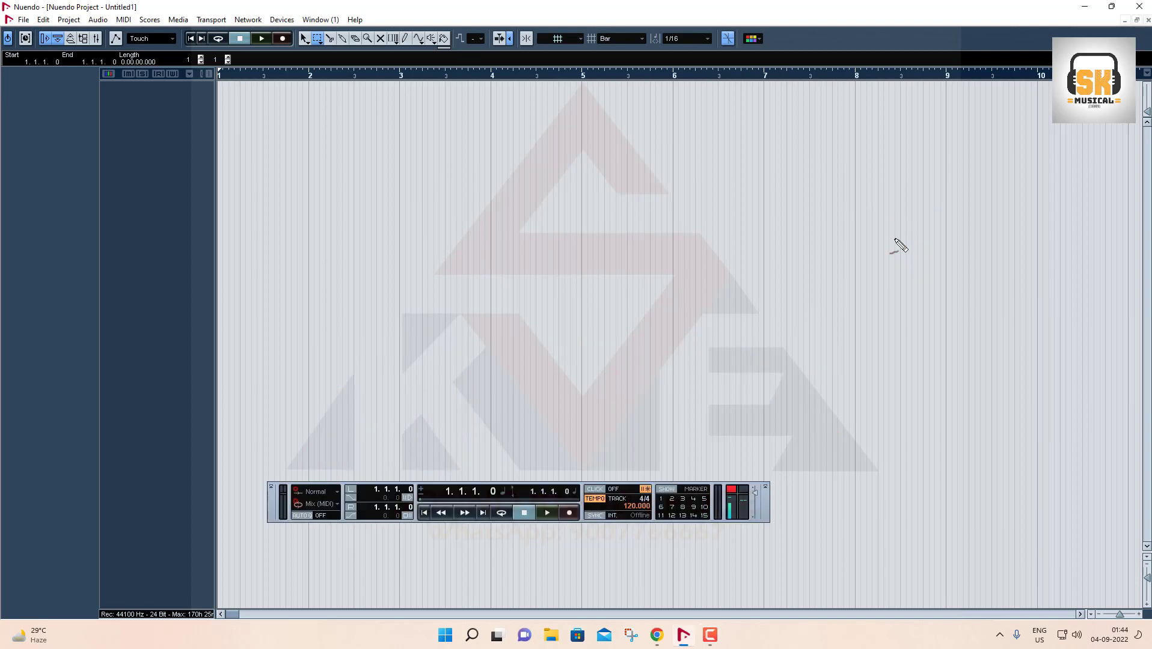
{"action": "key", "text": "Escape"}
Widen the track list by moving its border with the event display
{"action": "left_click_drag", "start_coordinate": [216, 221], "coordinate": [265, 223]}
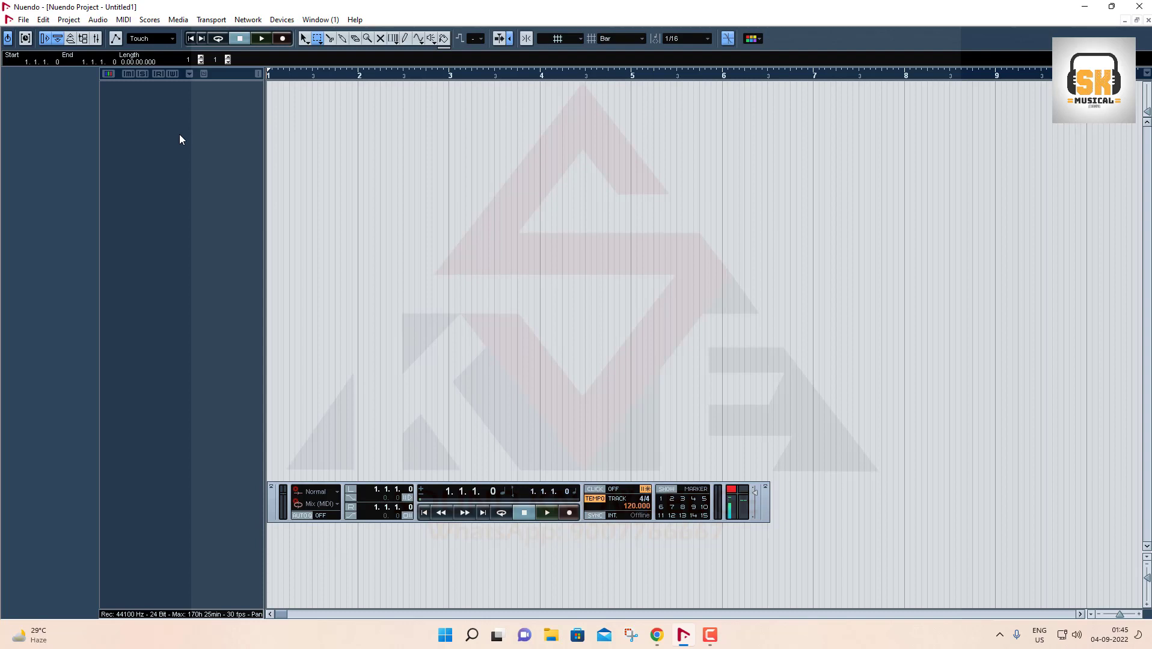
Handwrite lines for S, T and T with the time signatures 3/4, 4/4 and 7/8, and leave the drawing mode
{"action": "mouse_move", "coordinate": [569, 158]}
{"action": "left_mouse_down"}
{"action": "mouse_move", "coordinate": [565, 197]}
{"action": "mouse_move", "coordinate": [657, 168]}
{"action": "left_mouse_up"}
{"action": "mouse_move", "coordinate": [564, 231]}
{"action": "left_mouse_down"}
{"action": "mouse_move", "coordinate": [591, 222]}
{"action": "mouse_move", "coordinate": [582, 256]}
{"action": "mouse_move", "coordinate": [664, 230]}
{"action": "left_mouse_up"}
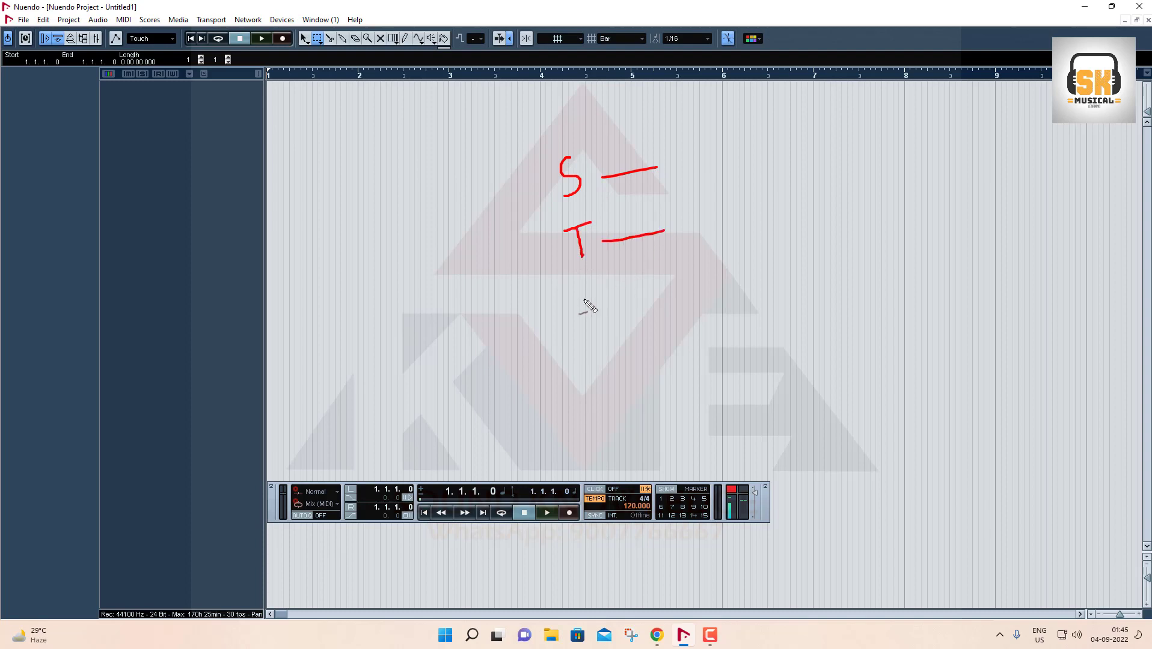
{"action": "mouse_move", "coordinate": [578, 293]}
{"action": "left_mouse_down"}
{"action": "mouse_move", "coordinate": [601, 288]}
{"action": "mouse_move", "coordinate": [593, 315]}
{"action": "mouse_move", "coordinate": [669, 289]}
{"action": "mouse_move", "coordinate": [742, 286]}
{"action": "left_mouse_up"}
{"action": "mouse_move", "coordinate": [739, 274]}
{"action": "left_mouse_down"}
{"action": "mouse_move", "coordinate": [739, 295]}
{"action": "mouse_move", "coordinate": [770, 295]}
{"action": "left_mouse_up"}
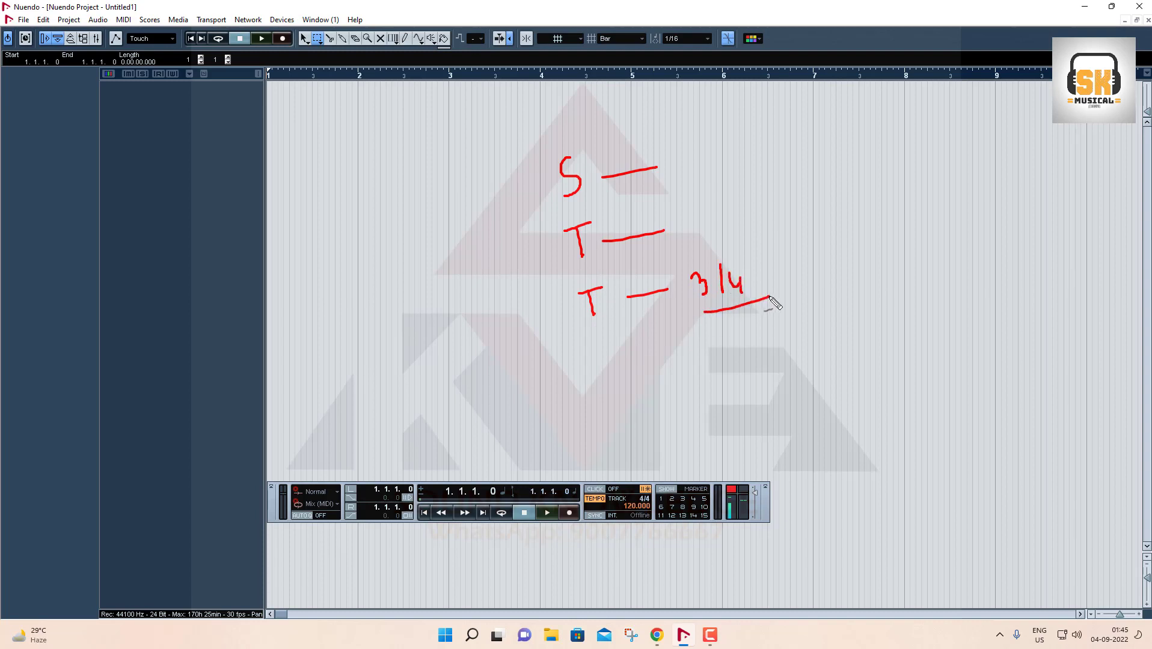
{"action": "left_click_drag", "start_coordinate": [830, 250], "coordinate": [849, 268]}
{"action": "mouse_move", "coordinate": [847, 257]}
{"action": "left_mouse_down"}
{"action": "mouse_move", "coordinate": [864, 284]}
{"action": "mouse_move", "coordinate": [884, 265]}
{"action": "mouse_move", "coordinate": [890, 276]}
{"action": "left_mouse_up"}
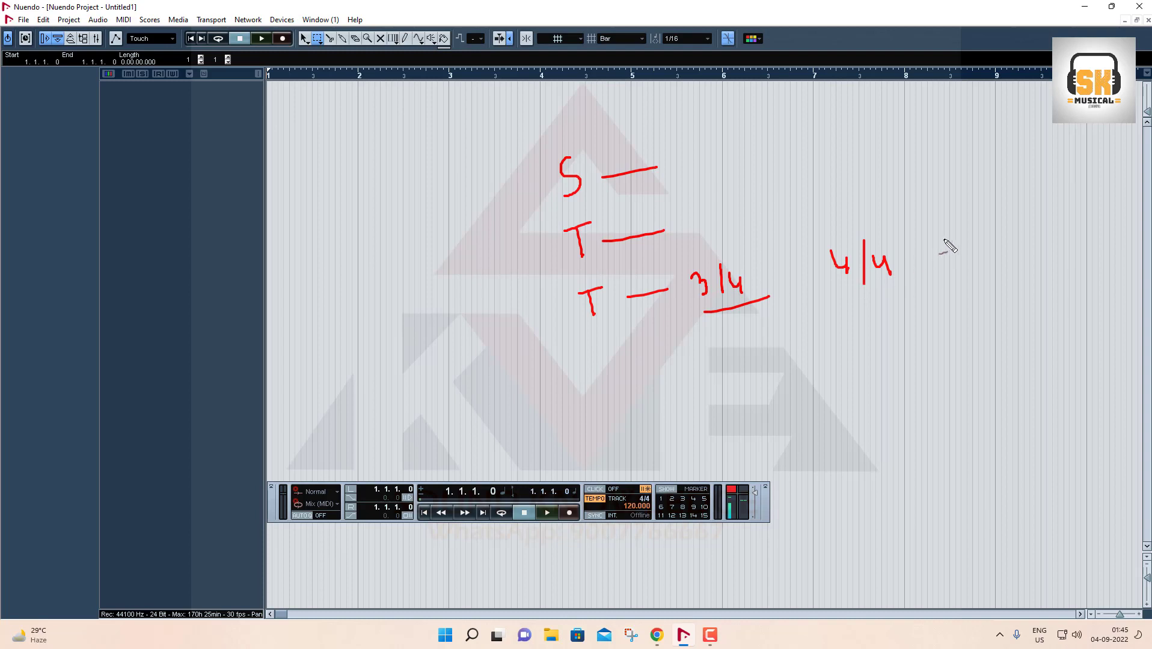
{"action": "mouse_move", "coordinate": [941, 240]}
{"action": "left_mouse_down"}
{"action": "mouse_move", "coordinate": [959, 270]}
{"action": "mouse_move", "coordinate": [1004, 247]}
{"action": "left_mouse_up"}
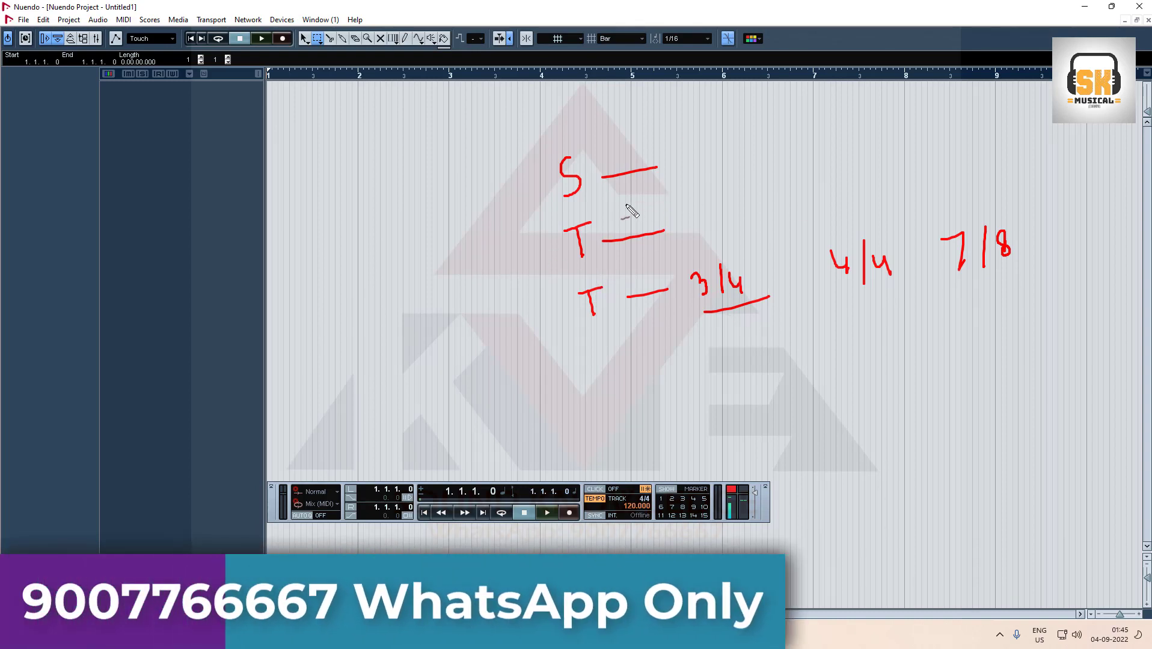
{"action": "key", "text": "Escape"}
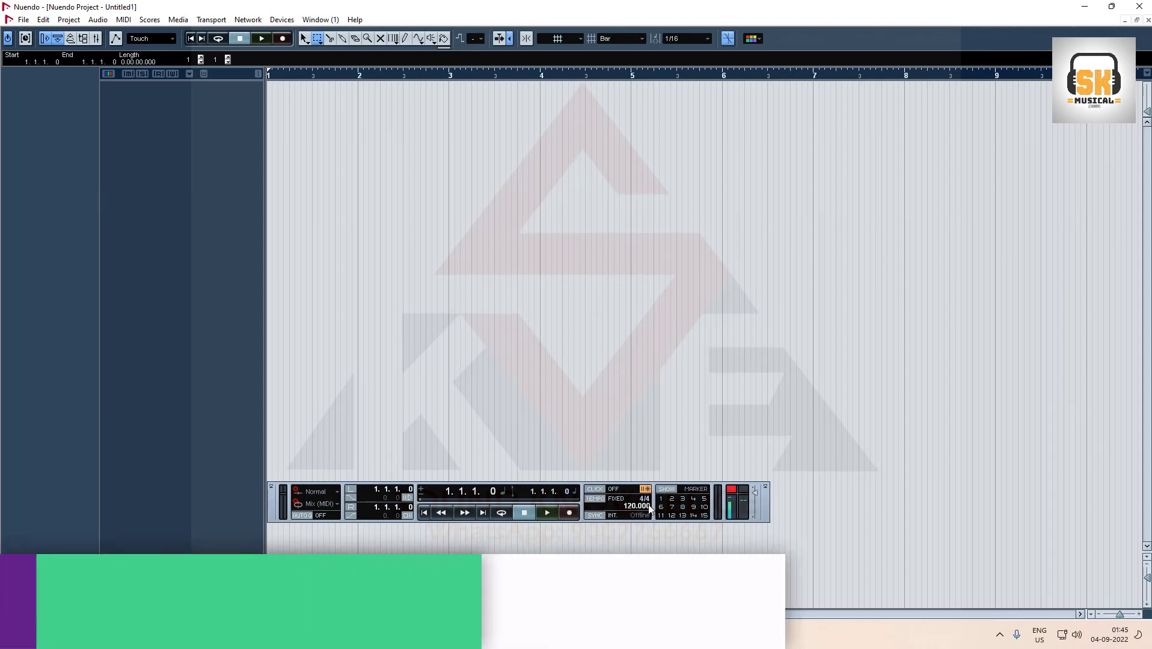
Set the fixed project tempo to 90 BPM on the transport
{"action": "double_click", "coordinate": [630, 507]}
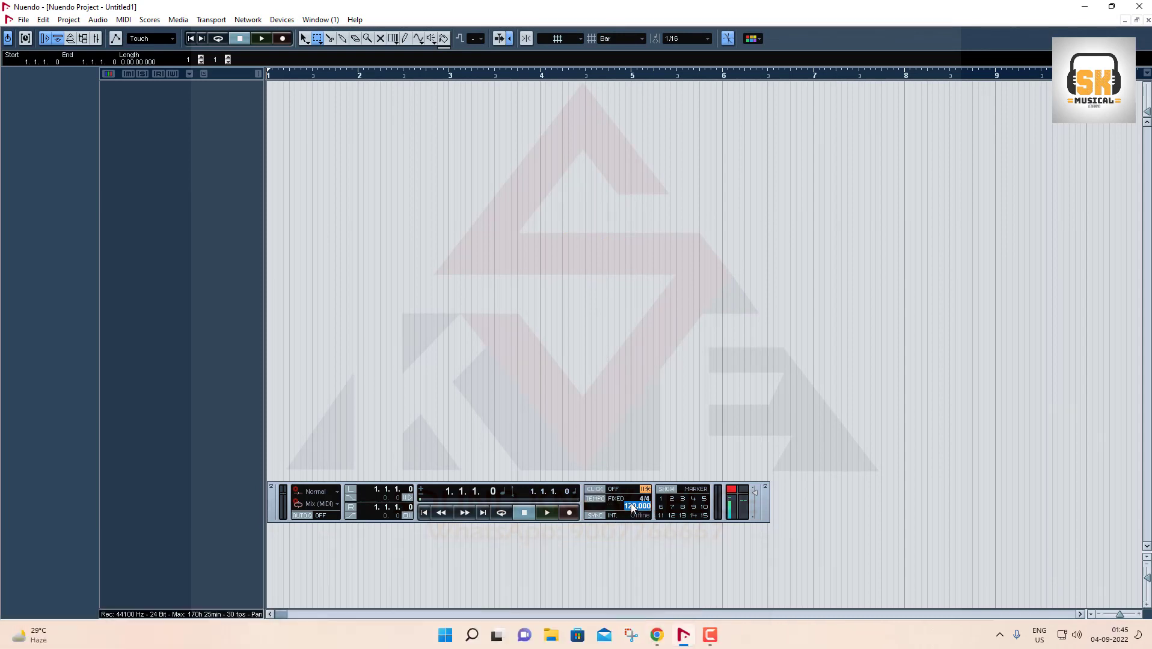
{"action": "type", "text": "90"}
{"action": "key", "text": "Return"}
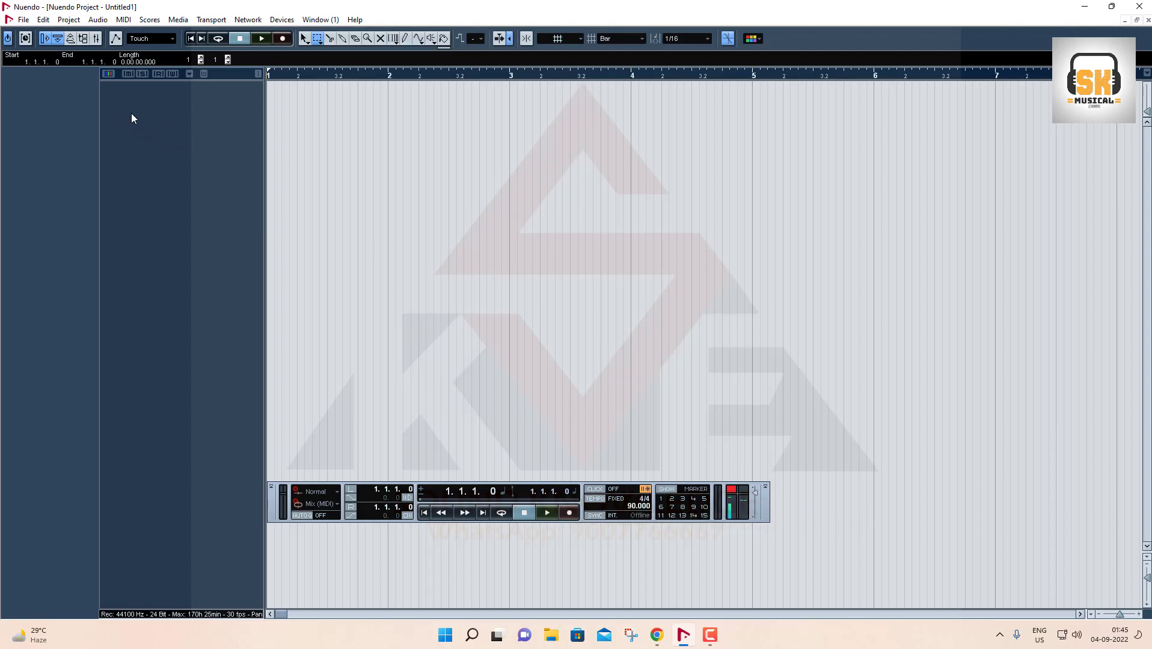
Review the sample rate options in Project Setup, choose the record file type and accept the settings
{"action": "left_click", "coordinate": [69, 19]}
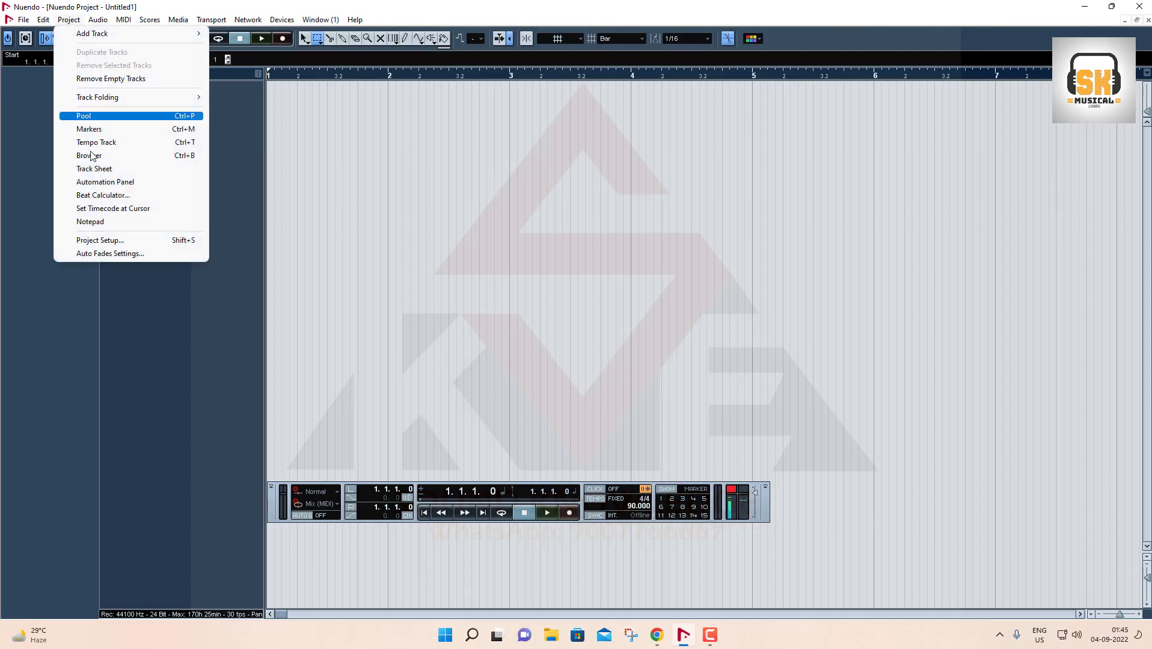
{"action": "left_click", "coordinate": [112, 241]}
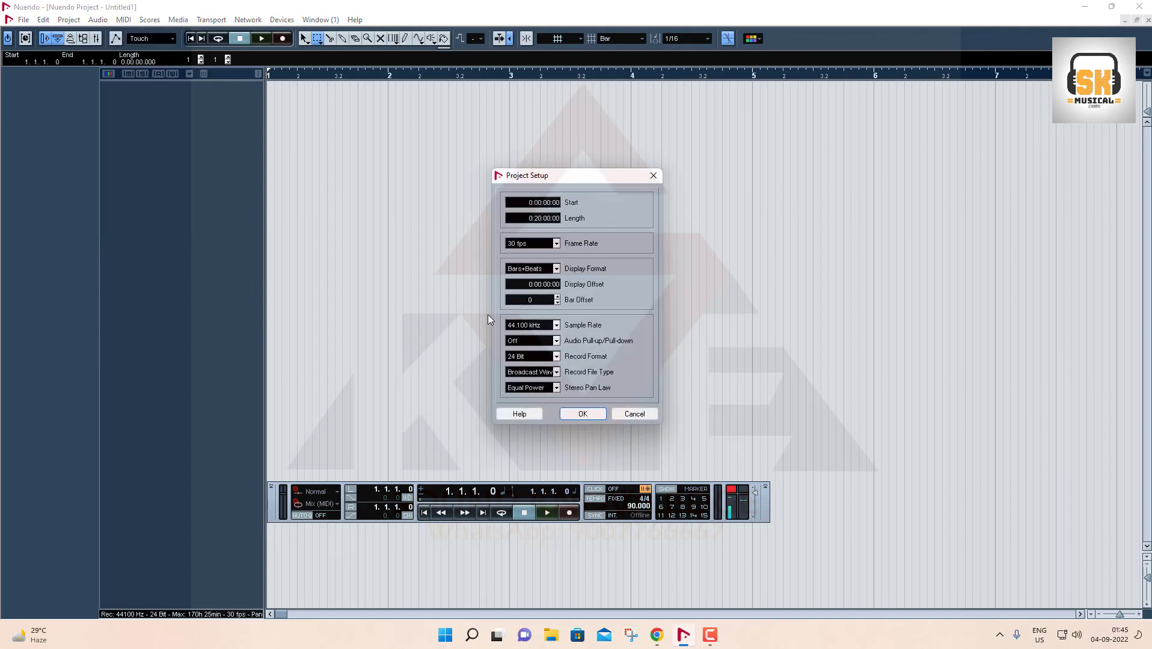
{"action": "left_click_drag", "start_coordinate": [594, 175], "coordinate": [439, 142]}
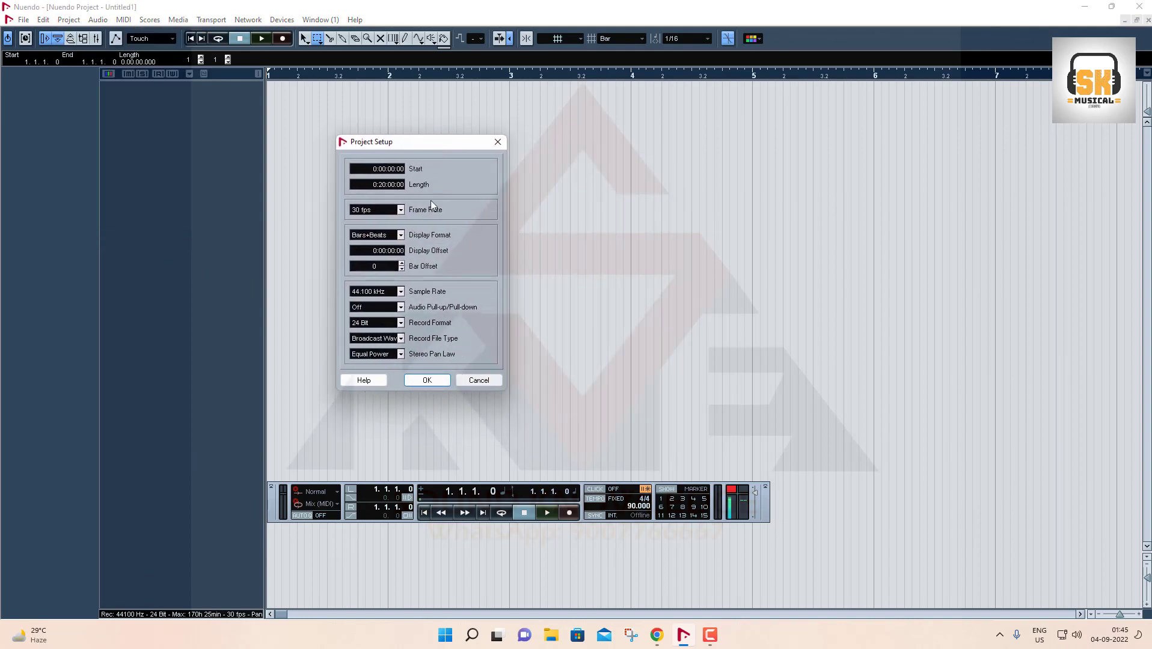
{"action": "left_click", "coordinate": [400, 291]}
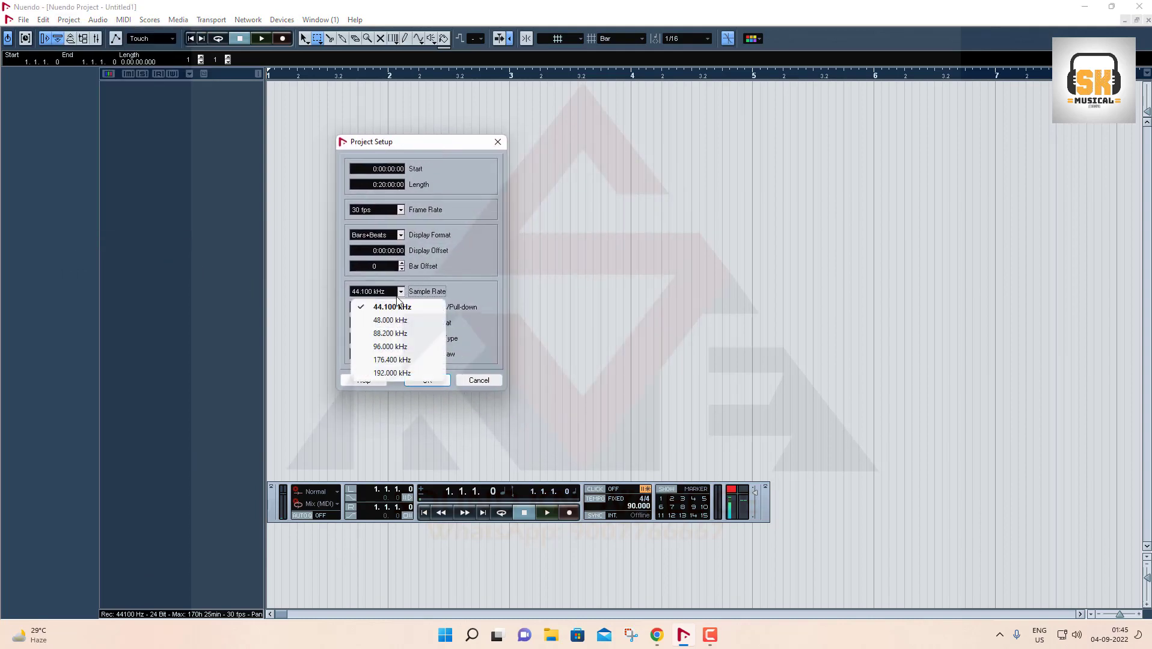
{"action": "left_click", "coordinate": [480, 272]}
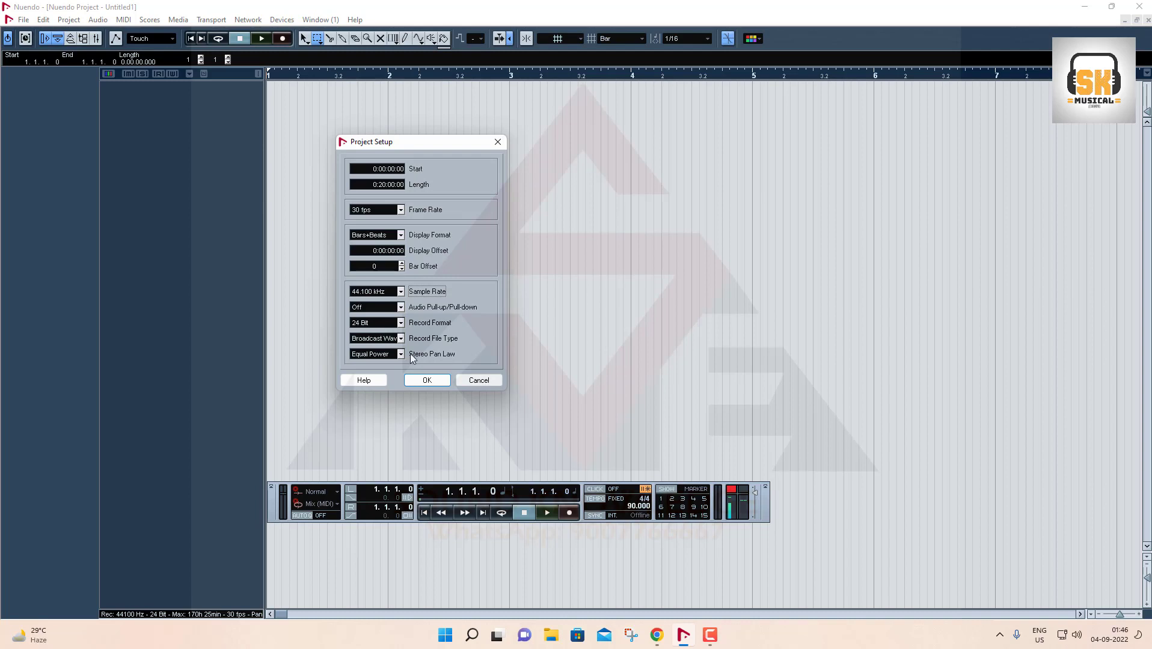
{"action": "left_click", "coordinate": [400, 339]}
{"action": "left_click", "coordinate": [393, 354]}
{"action": "left_click", "coordinate": [427, 380]}
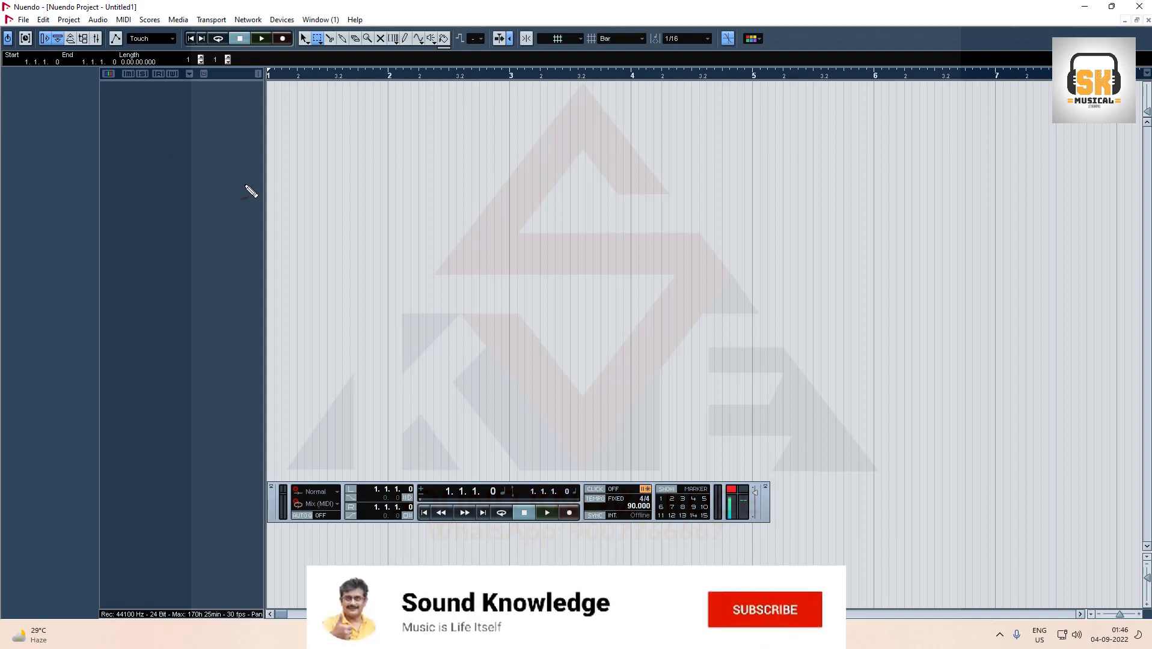
Handwrite a circled C followed by — M T, an R, and the underlined notes C E G
{"action": "mouse_move", "coordinate": [518, 204]}
{"action": "left_mouse_down"}
{"action": "mouse_move", "coordinate": [510, 243]}
{"action": "mouse_move", "coordinate": [531, 239]}
{"action": "left_mouse_up"}
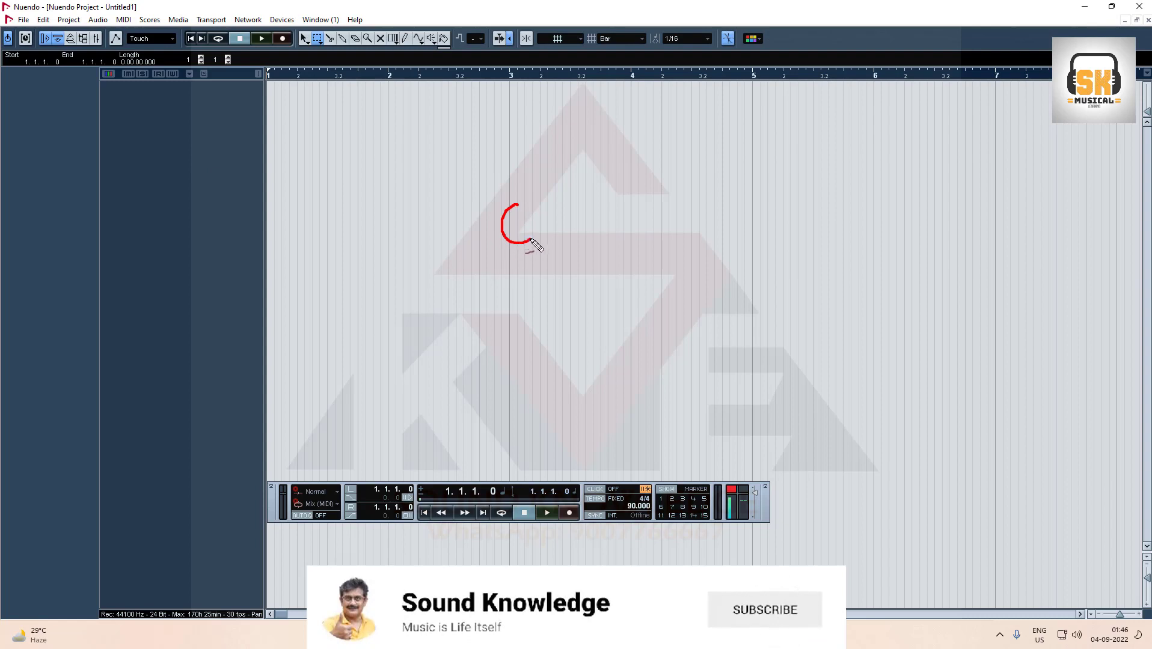
{"action": "mouse_move", "coordinate": [515, 194]}
{"action": "left_mouse_down"}
{"action": "mouse_move", "coordinate": [489, 257]}
{"action": "mouse_move", "coordinate": [514, 185]}
{"action": "mouse_move", "coordinate": [497, 186]}
{"action": "left_mouse_up"}
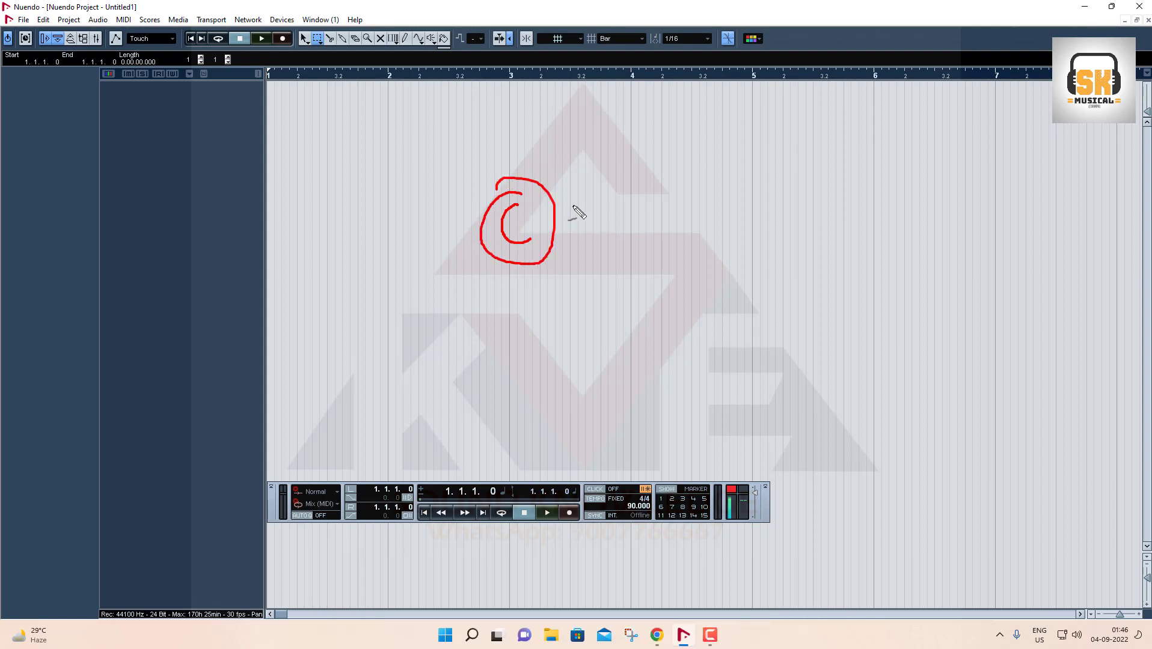
{"action": "mouse_move", "coordinate": [568, 207]}
{"action": "left_mouse_down"}
{"action": "mouse_move", "coordinate": [630, 184]}
{"action": "mouse_move", "coordinate": [646, 193]}
{"action": "mouse_move", "coordinate": [694, 165]}
{"action": "mouse_move", "coordinate": [691, 192]}
{"action": "left_mouse_up"}
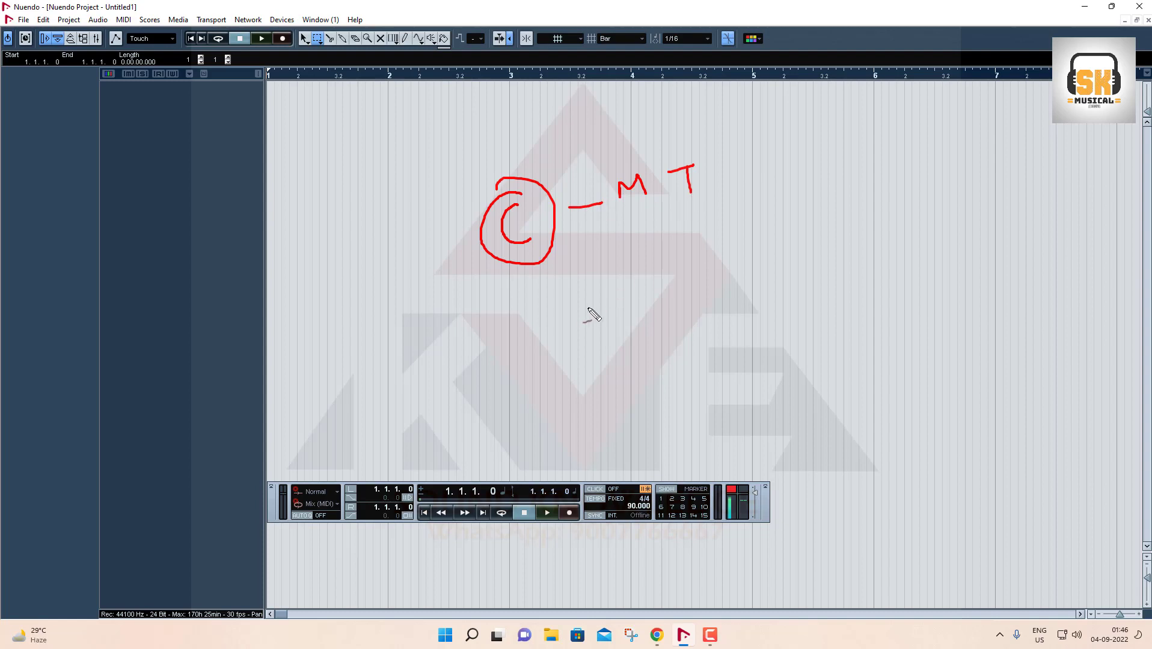
{"action": "mouse_move", "coordinate": [551, 291]}
{"action": "left_mouse_down"}
{"action": "mouse_move", "coordinate": [557, 325]}
{"action": "mouse_move", "coordinate": [555, 305]}
{"action": "mouse_move", "coordinate": [578, 319]}
{"action": "left_mouse_up"}
{"action": "mouse_move", "coordinate": [679, 276]}
{"action": "left_mouse_down"}
{"action": "mouse_move", "coordinate": [681, 294]}
{"action": "mouse_move", "coordinate": [711, 287]}
{"action": "mouse_move", "coordinate": [723, 263]}
{"action": "mouse_move", "coordinate": [768, 286]}
{"action": "left_mouse_up"}
{"action": "left_click_drag", "start_coordinate": [653, 317], "coordinate": [833, 282]}
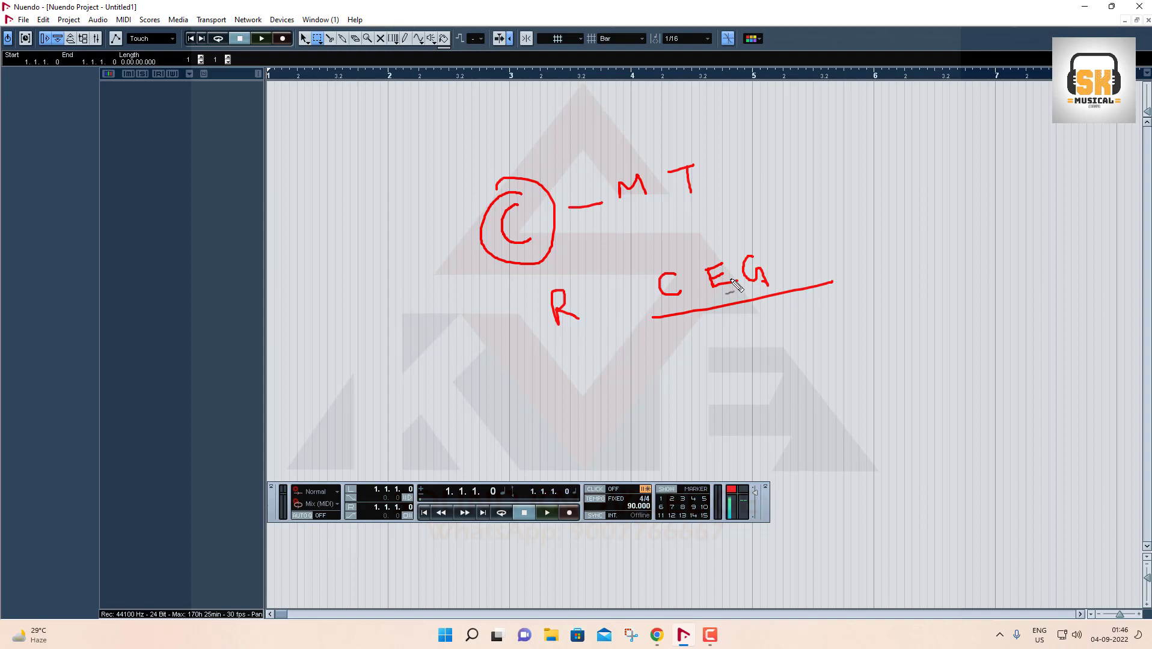
Add a check mark and the circled chords C, G, F and Am, and leave the drawing mode
{"action": "left_click_drag", "start_coordinate": [811, 234], "coordinate": [865, 213]}
{"action": "mouse_move", "coordinate": [679, 333]}
{"action": "left_mouse_down"}
{"action": "mouse_move", "coordinate": [680, 365]}
{"action": "mouse_move", "coordinate": [688, 335]}
{"action": "mouse_move", "coordinate": [757, 341]}
{"action": "mouse_move", "coordinate": [743, 378]}
{"action": "mouse_move", "coordinate": [773, 337]}
{"action": "mouse_move", "coordinate": [807, 348]}
{"action": "mouse_move", "coordinate": [817, 320]}
{"action": "mouse_move", "coordinate": [817, 366]}
{"action": "mouse_move", "coordinate": [812, 312]}
{"action": "mouse_move", "coordinate": [887, 330]}
{"action": "mouse_move", "coordinate": [904, 309]}
{"action": "mouse_move", "coordinate": [857, 333]}
{"action": "mouse_move", "coordinate": [913, 328]}
{"action": "mouse_move", "coordinate": [901, 303]}
{"action": "left_mouse_up"}
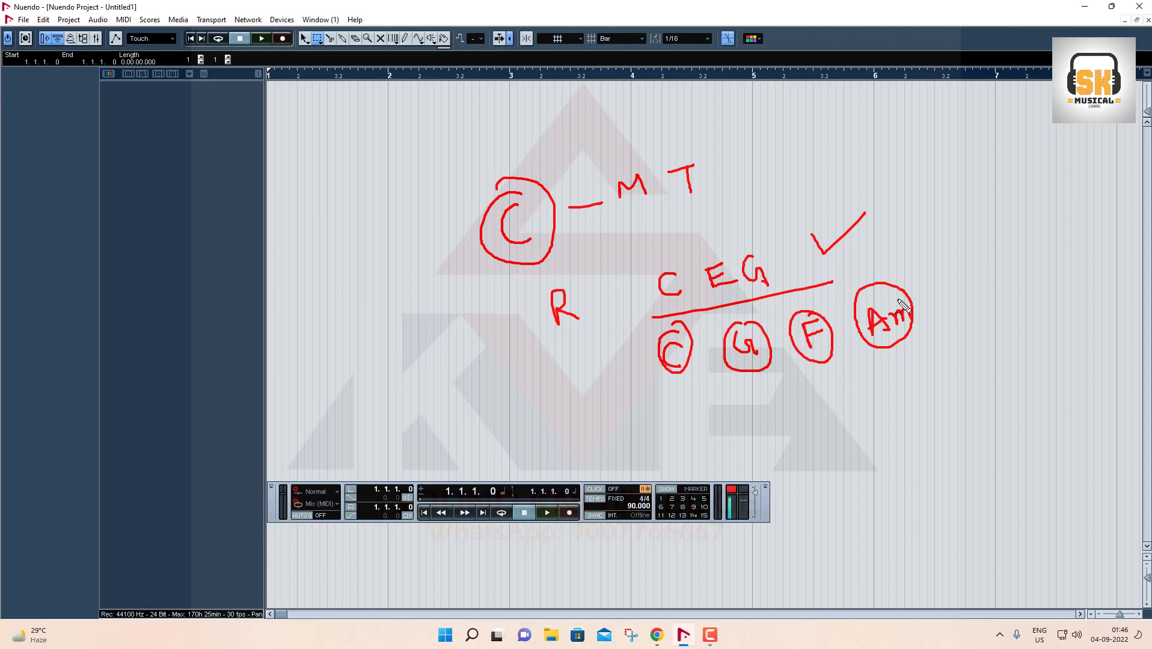
{"action": "key", "text": "Escape"}
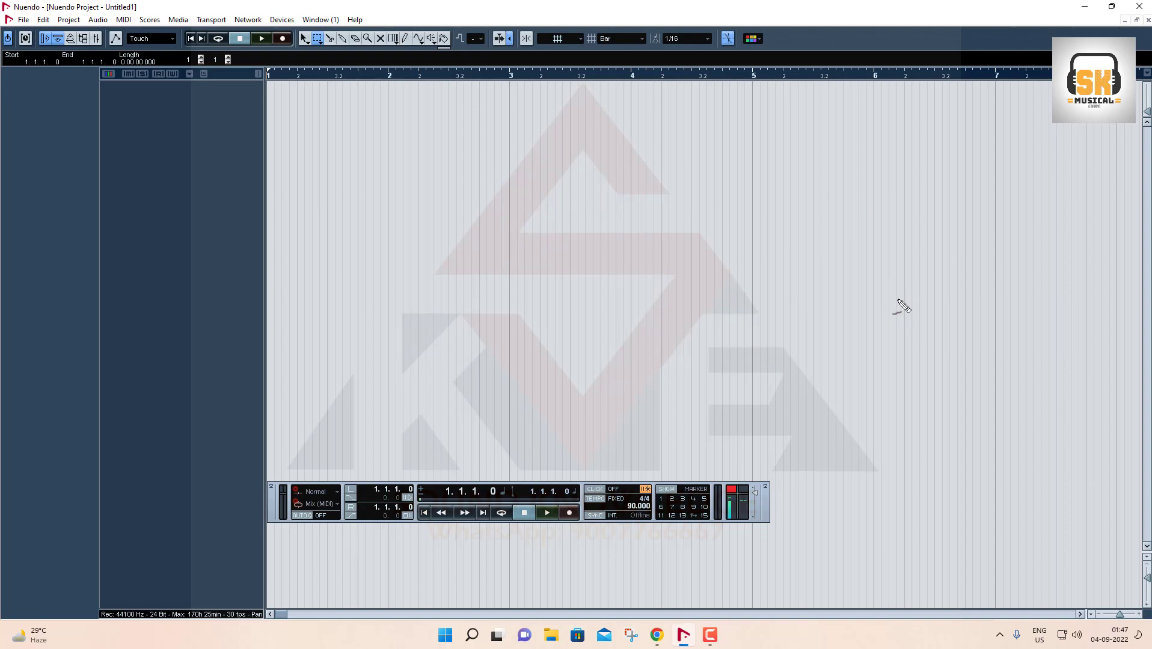
Add one instrument track using the PS06 - Global VST instrument
{"action": "left_click_drag", "start_coordinate": [280, 75], "coordinate": [254, 83]}
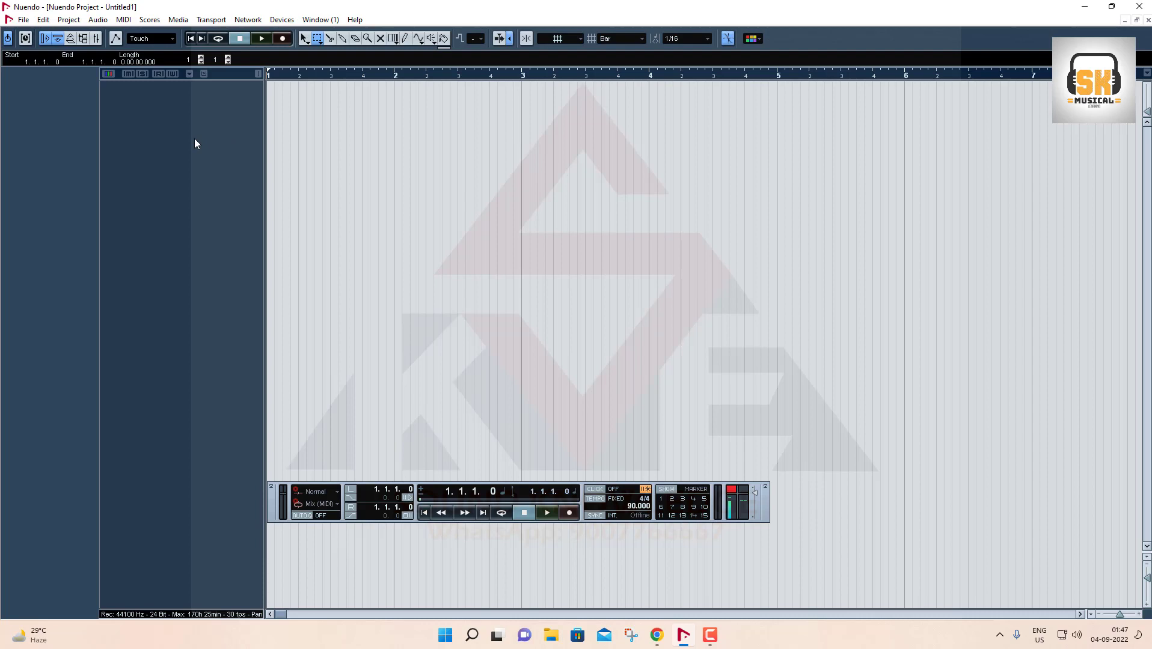
{"action": "right_click", "coordinate": [176, 114]}
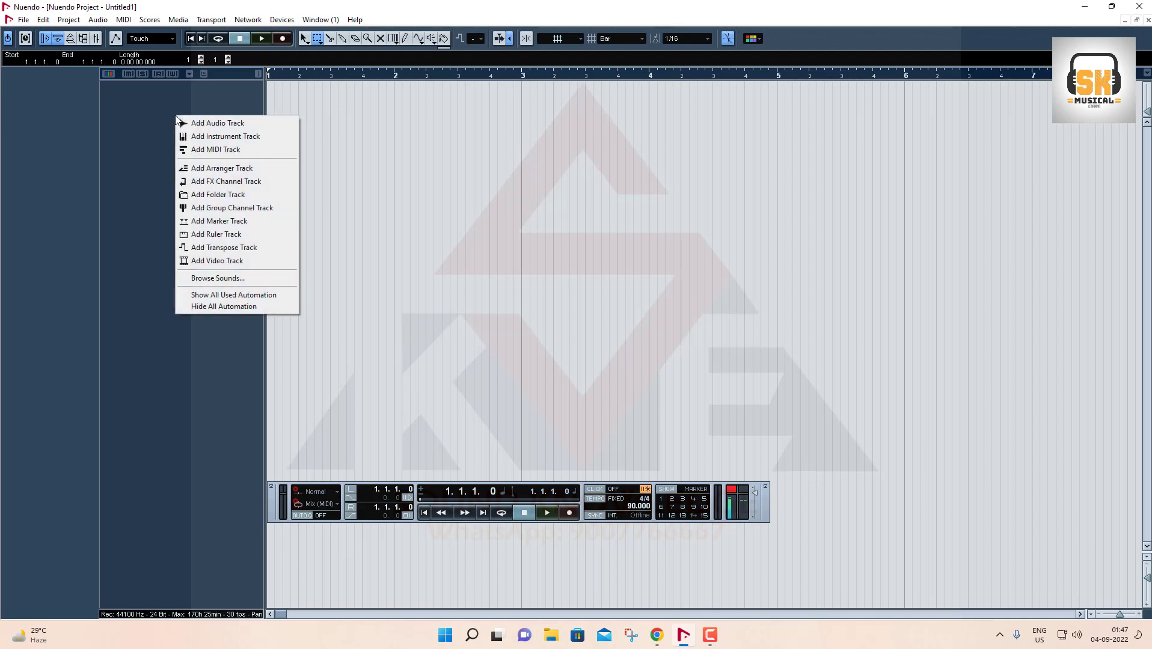
{"action": "left_click", "coordinate": [217, 137]}
{"action": "left_click", "coordinate": [582, 295]}
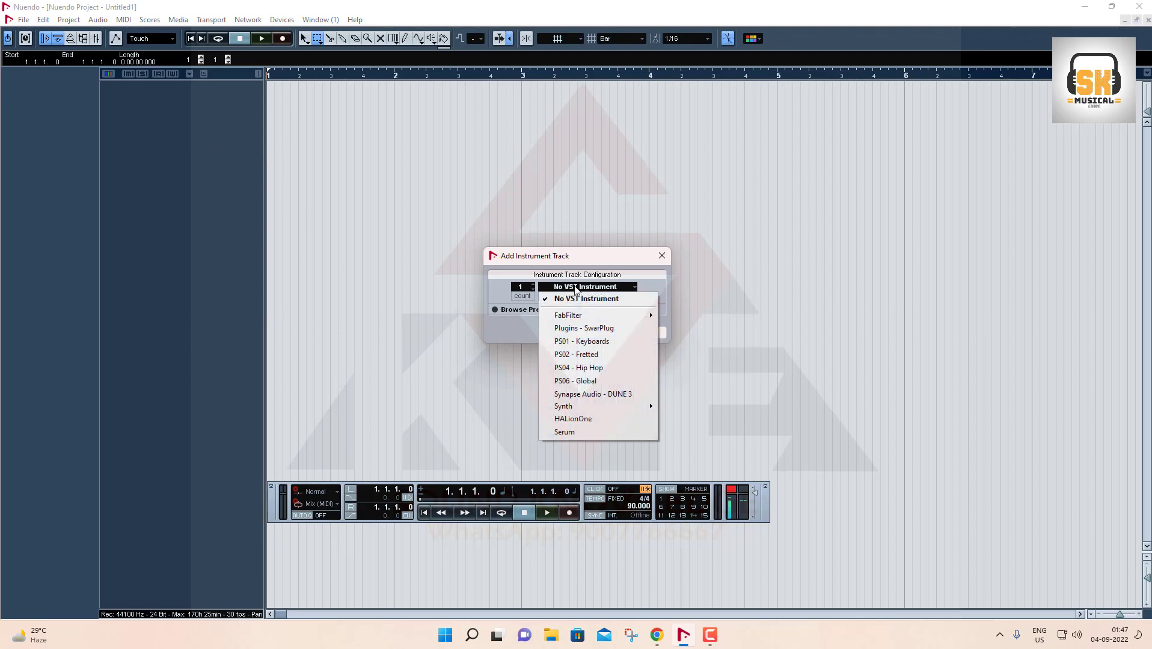
{"action": "left_click", "coordinate": [575, 380]}
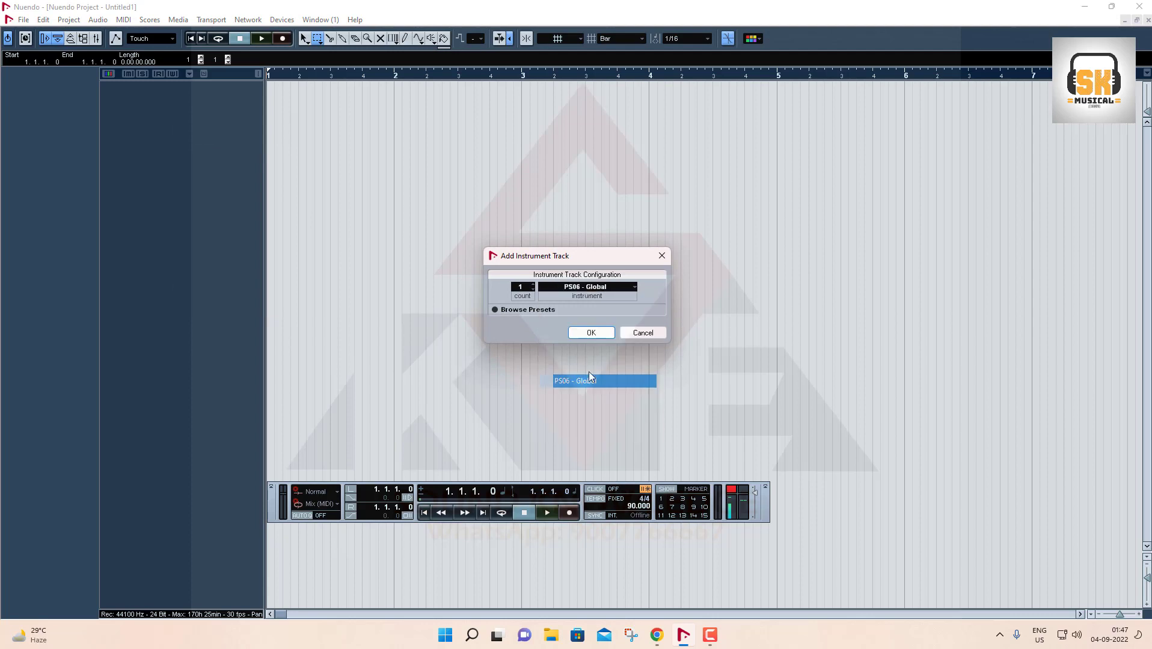
{"action": "left_click", "coordinate": [588, 331]}
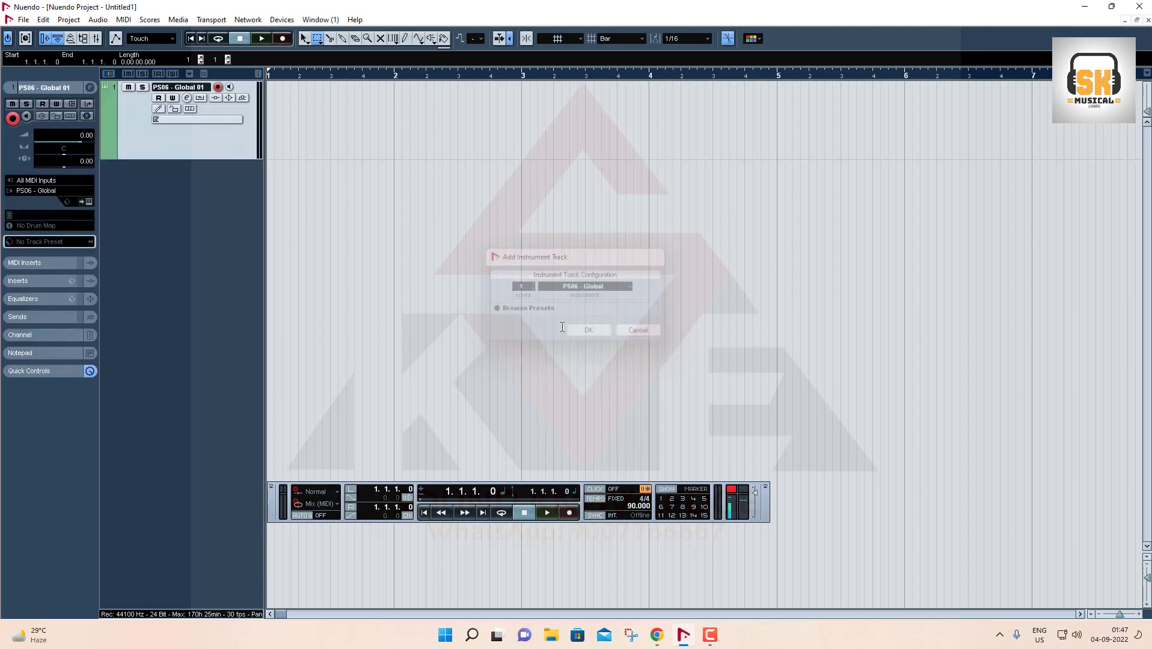
Load the 1-Big GM Standard kit from 03-GM Drums in the PS06 - Global instrument and close its window
{"action": "left_click", "coordinate": [88, 202]}
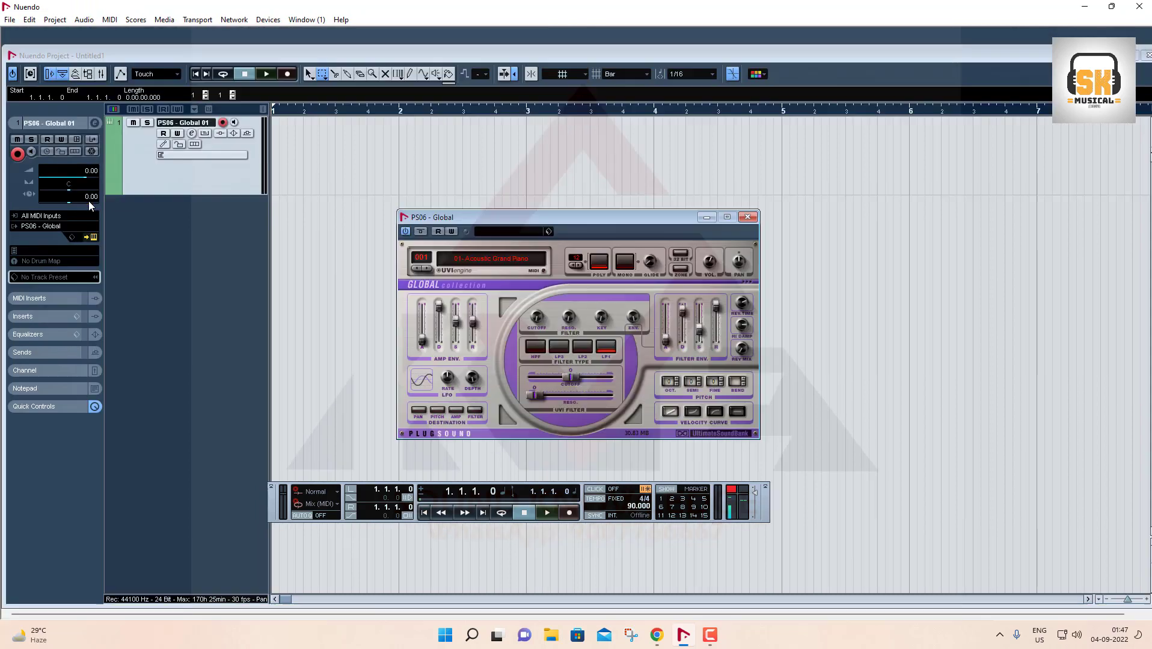
{"action": "left_click", "coordinate": [491, 266]}
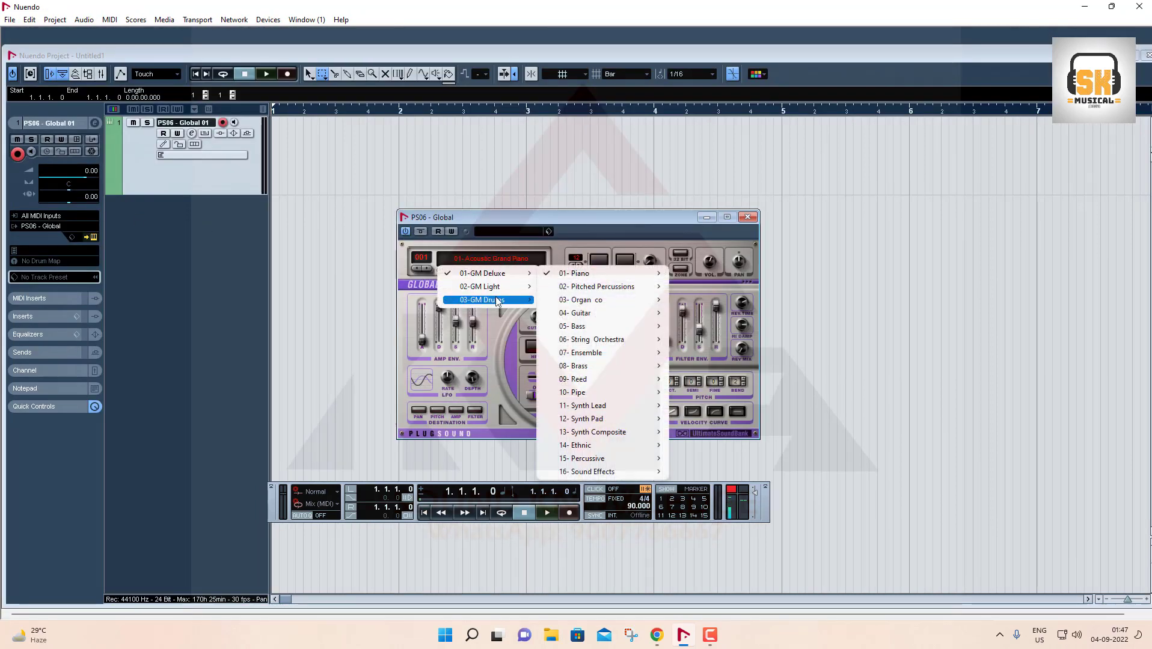
{"action": "mouse_move", "coordinate": [498, 301]}
{"action": "mouse_move", "coordinate": [586, 302]}
{"action": "left_click", "coordinate": [715, 307]}
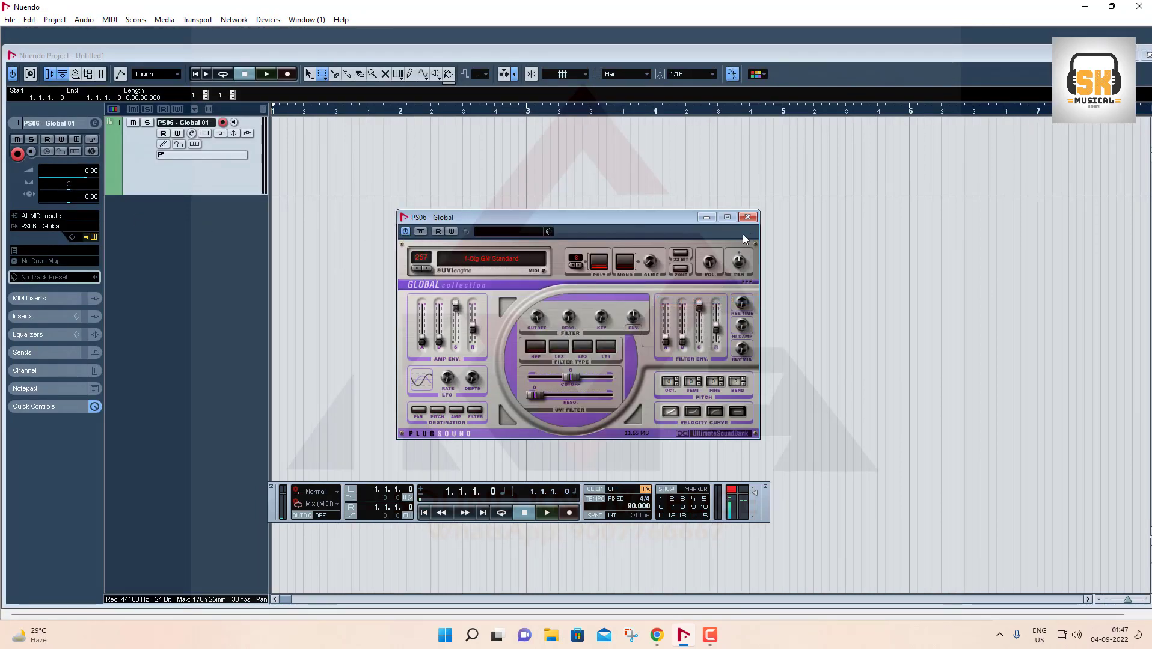
{"action": "left_click", "coordinate": [747, 218]}
Set the locators around bar 1, from 1.1.1.0 to 2.1.1.0, and turn on snap
{"action": "key", "text": "h"}
{"action": "key", "text": "h"}
{"action": "key", "text": "h"}
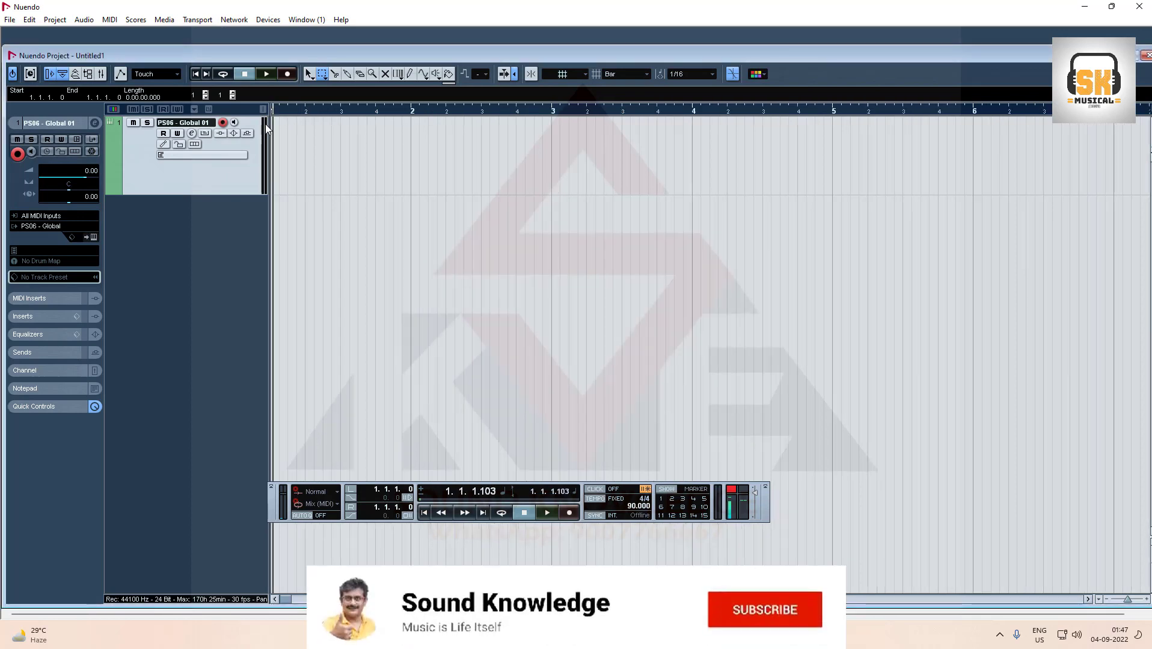
{"action": "key", "text": "g"}
{"action": "key", "text": "g"}
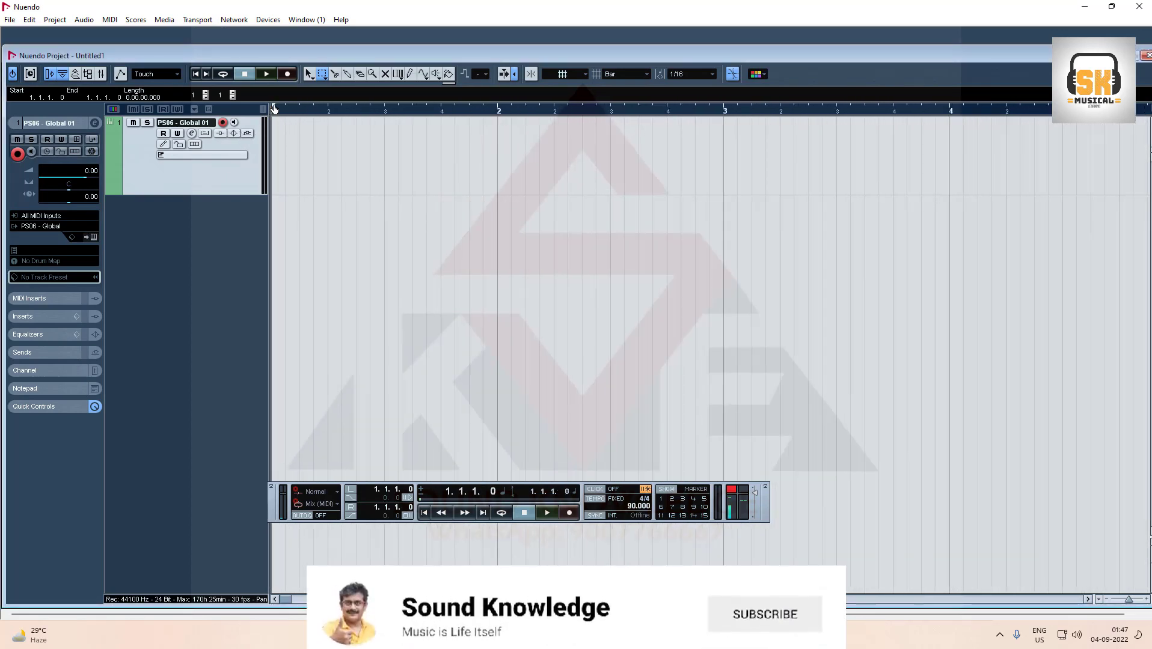
{"action": "left_click_drag", "start_coordinate": [299, 112], "coordinate": [498, 114]}
{"action": "left_click", "coordinate": [531, 74]}
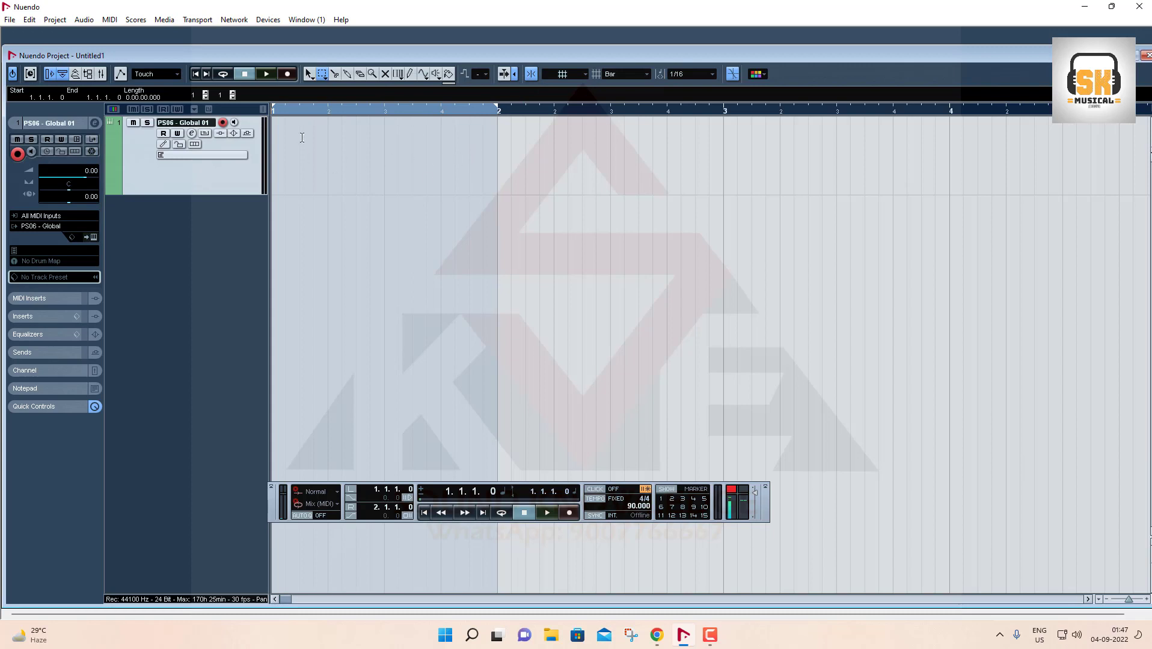
Create an empty one-bar part between the locators on the PS06 - Global track
{"action": "left_click_drag", "start_coordinate": [287, 112], "coordinate": [259, 120]}
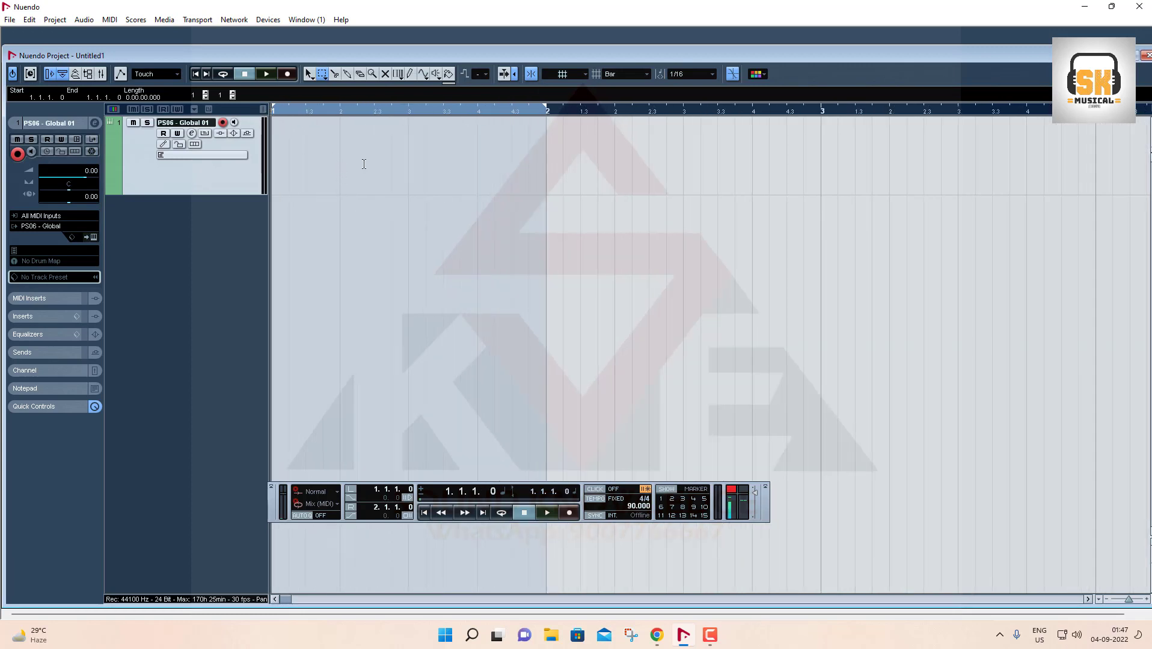
{"action": "left_click", "coordinate": [308, 72]}
{"action": "double_click", "coordinate": [334, 146]}
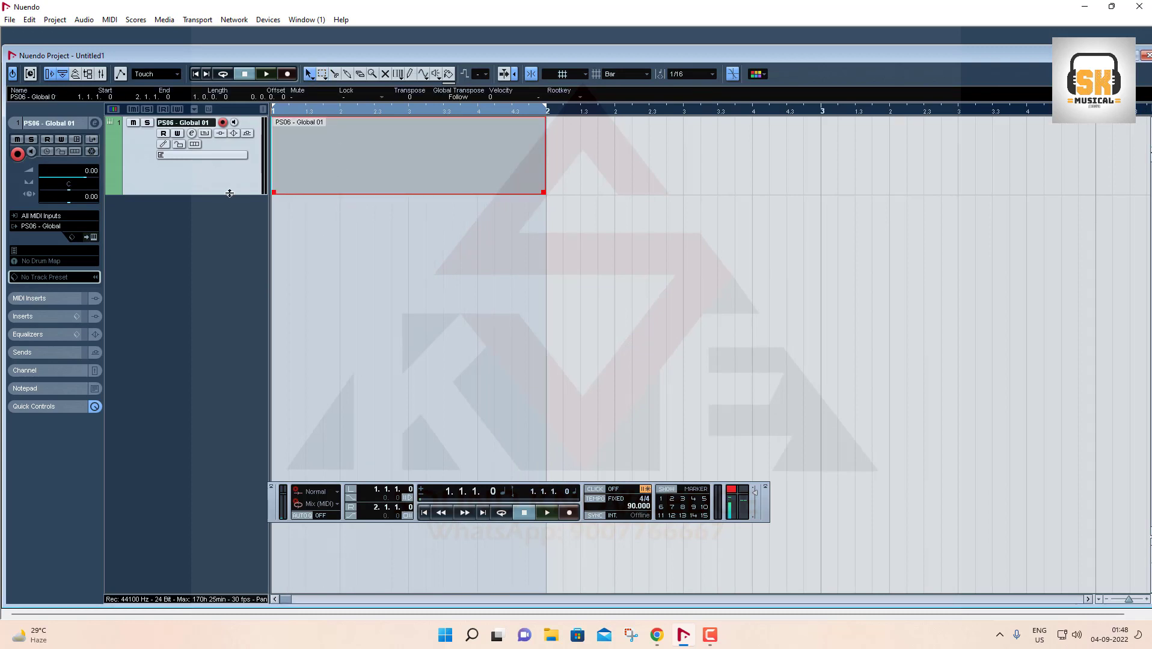
Show the part with Edit In-Place and record a one-bar pattern of C1 and D1 drum hits into it
{"action": "left_click", "coordinate": [204, 133]}
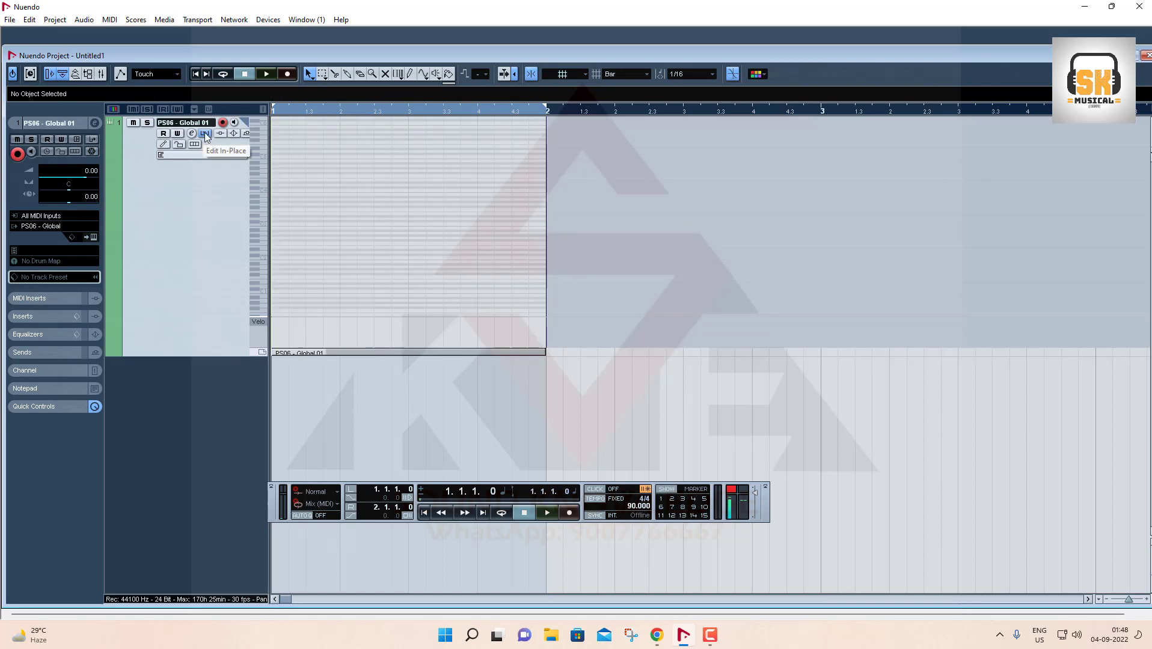
{"action": "left_click", "coordinate": [264, 264]}
{"action": "left_click", "coordinate": [570, 513]}
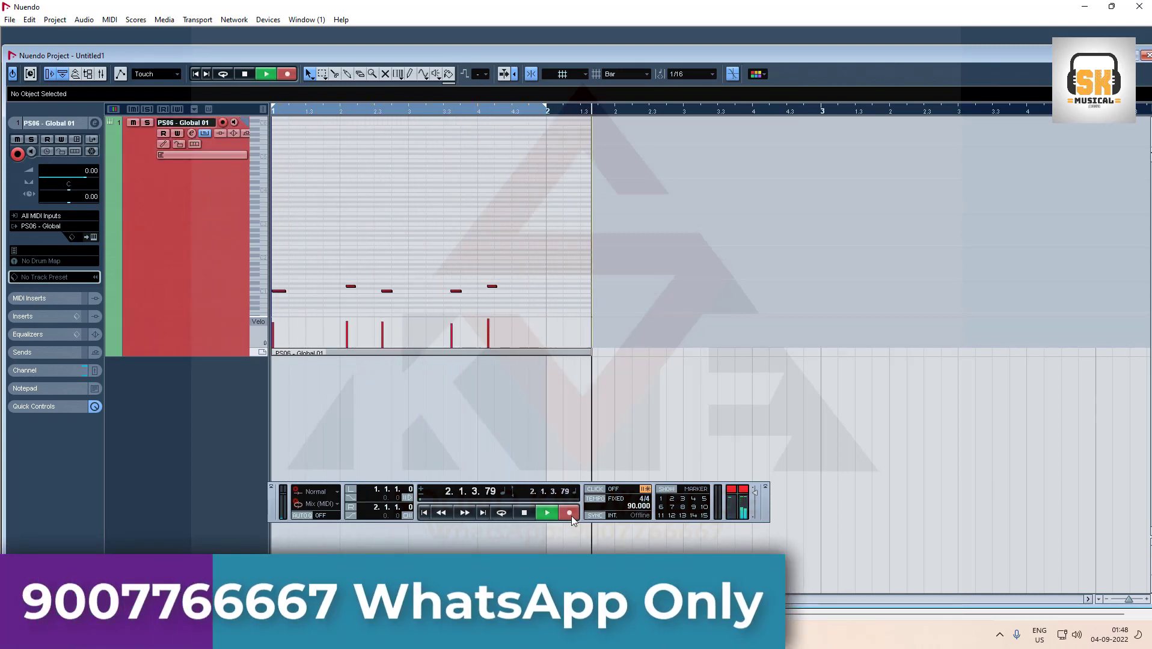
{"action": "key", "text": "space"}
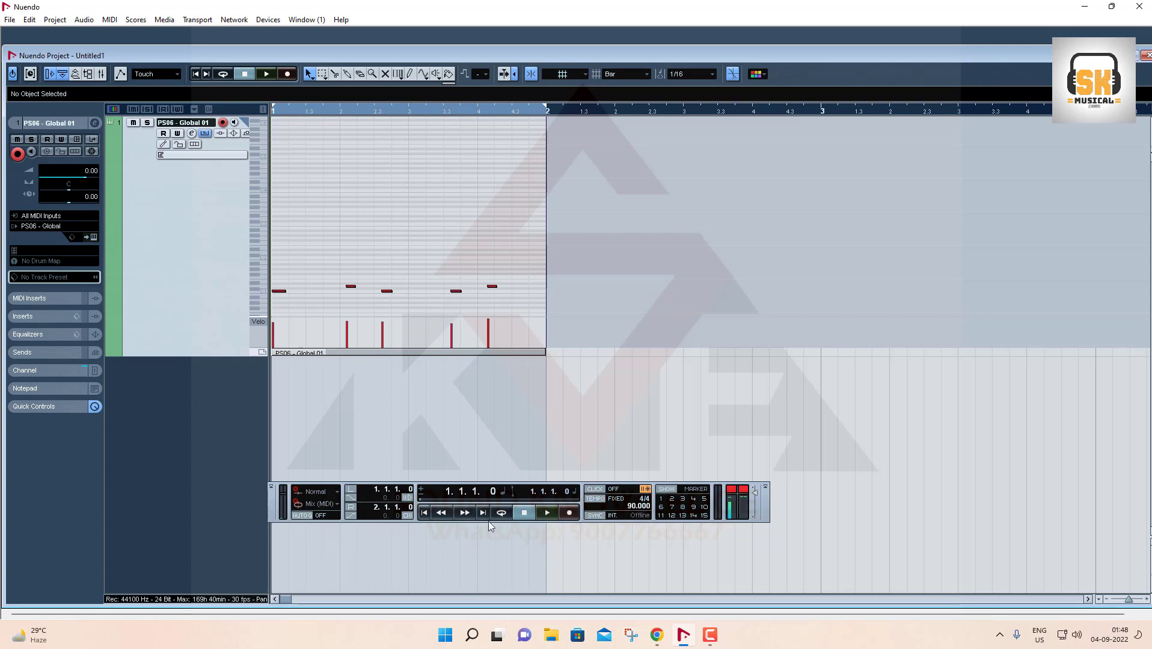
Turn on cycle mode and play back the recorded drum pattern
{"action": "left_click", "coordinate": [503, 514]}
{"action": "key", "text": "space"}
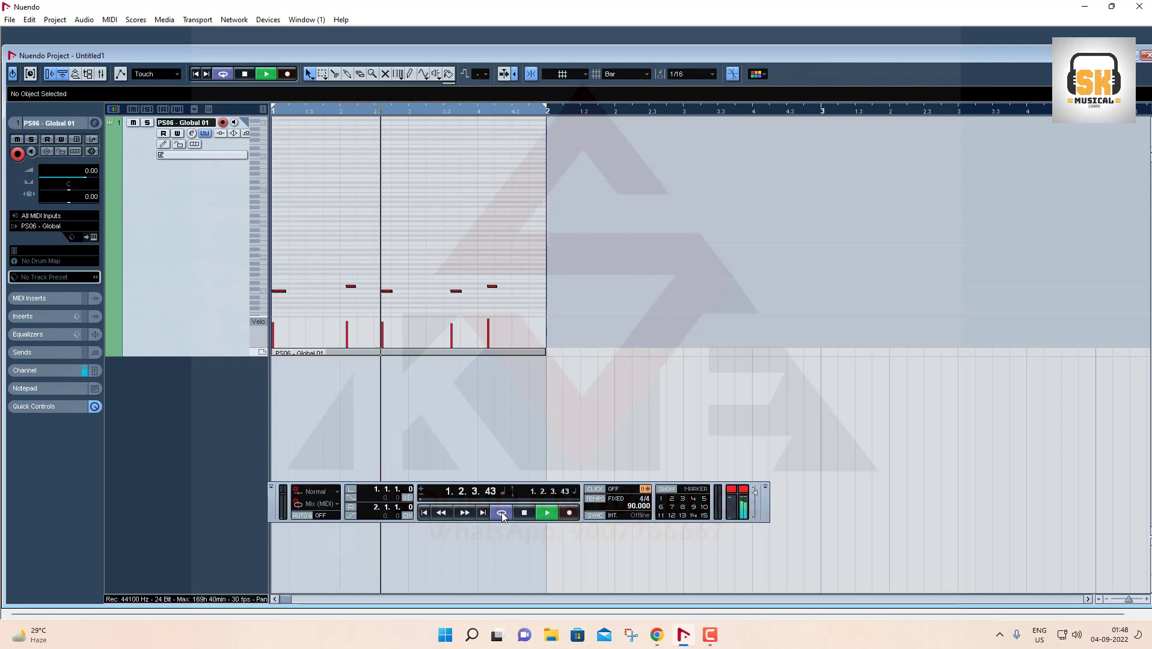
{"action": "key", "text": "space"}
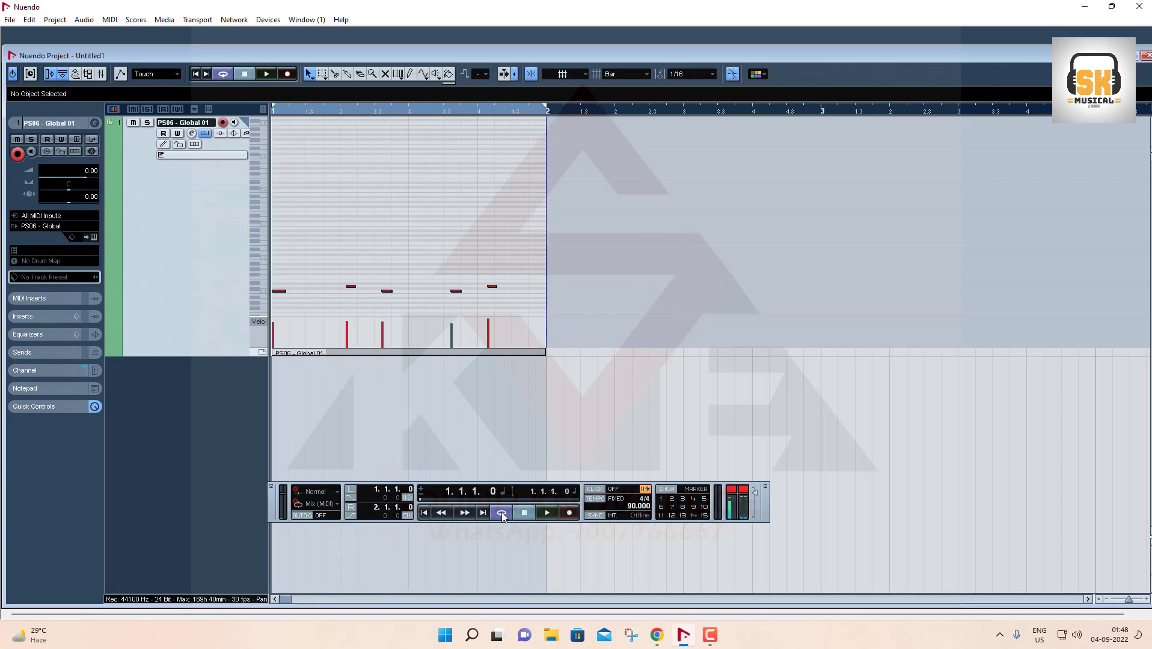
Try quantizing all recorded notes to the 1/16 grid, listen to the pattern, and undo the quantization
{"action": "key", "text": "ctrl+a"}
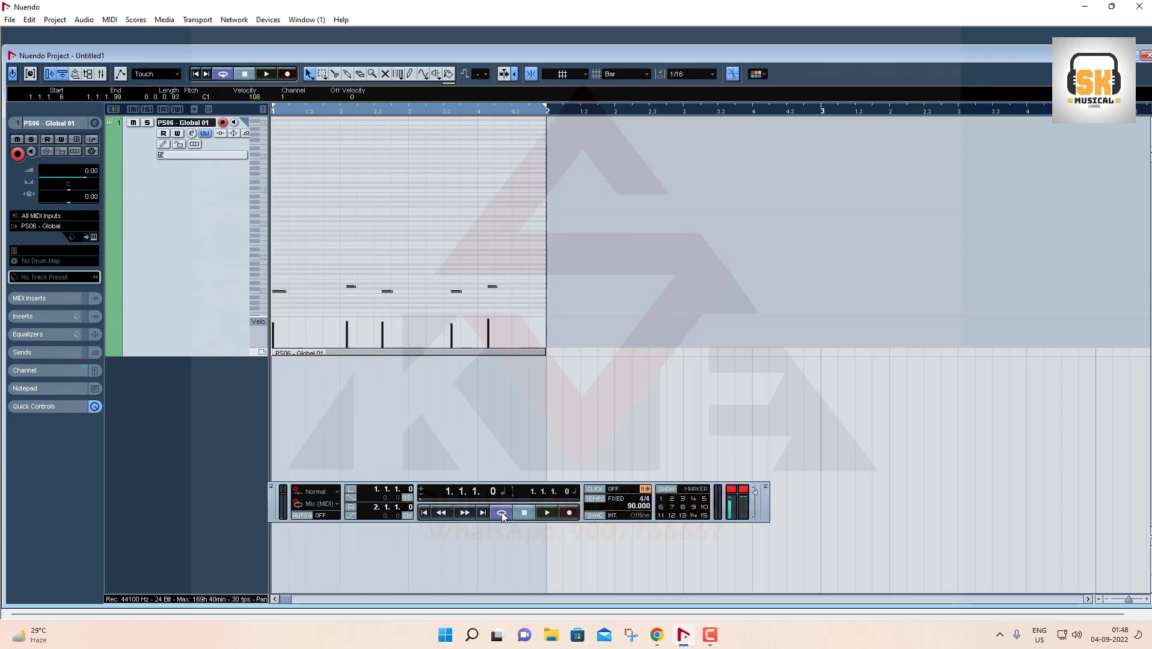
{"action": "key", "text": "q"}
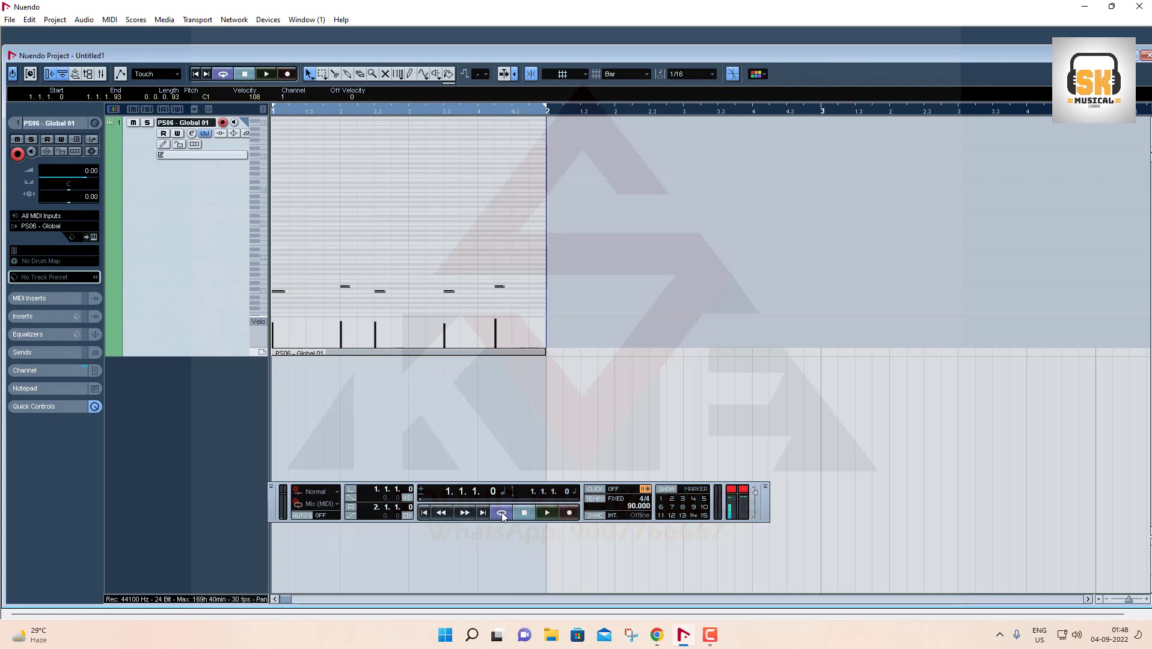
{"action": "key", "text": "space"}
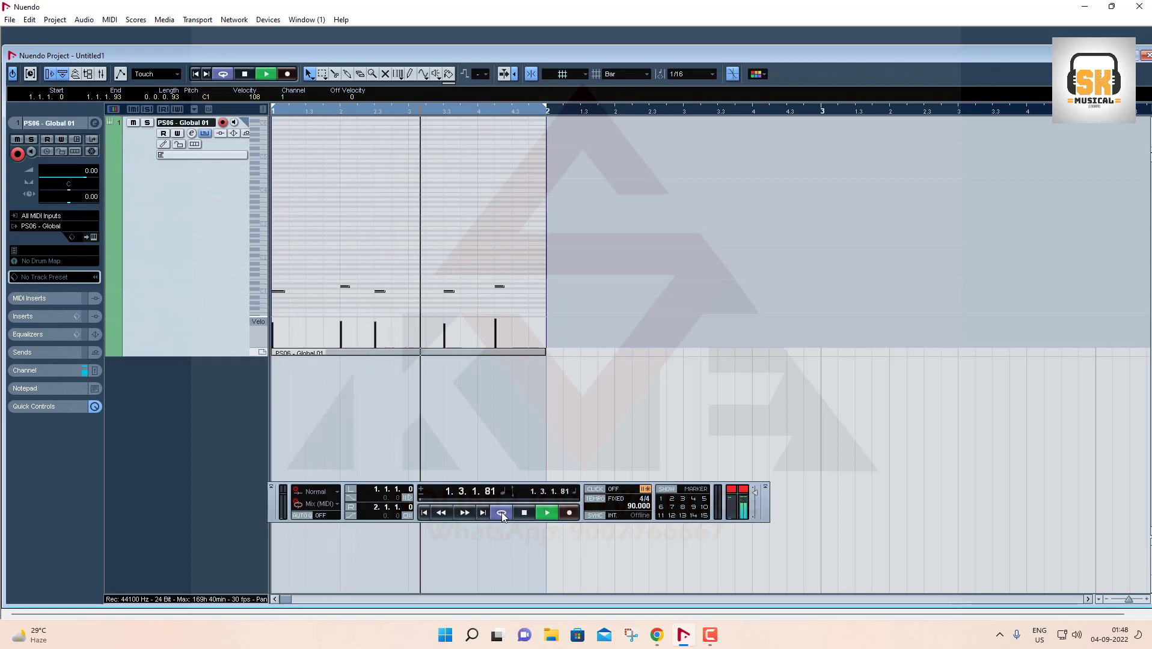
{"action": "key", "text": "space"}
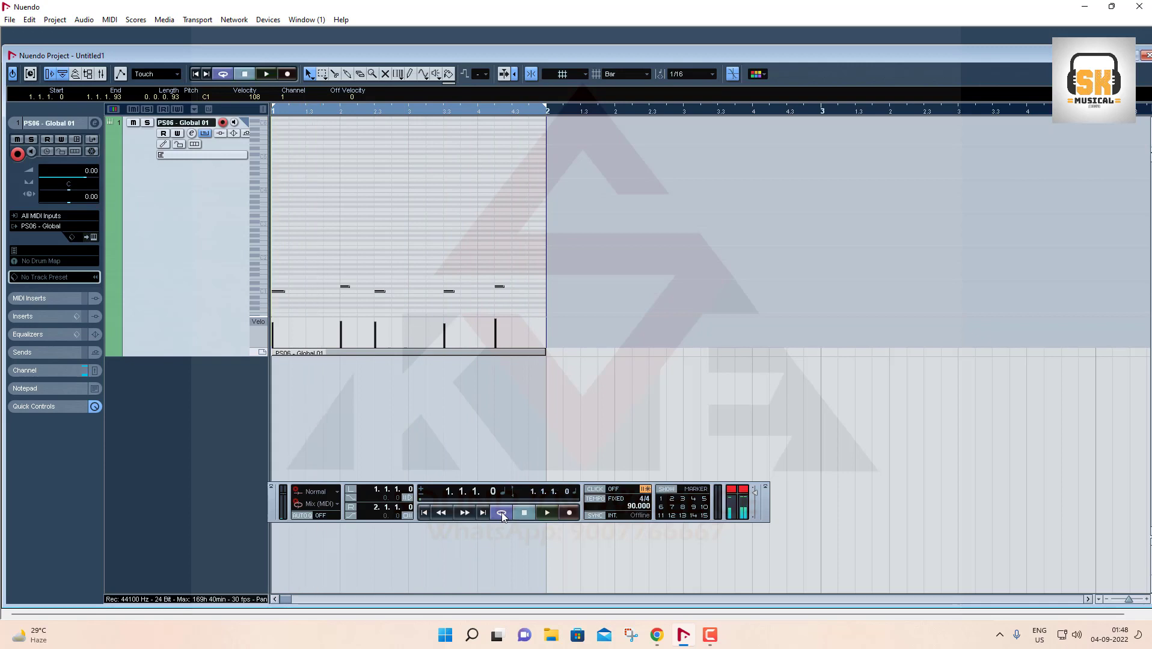
{"action": "key", "text": "ctrl+z"}
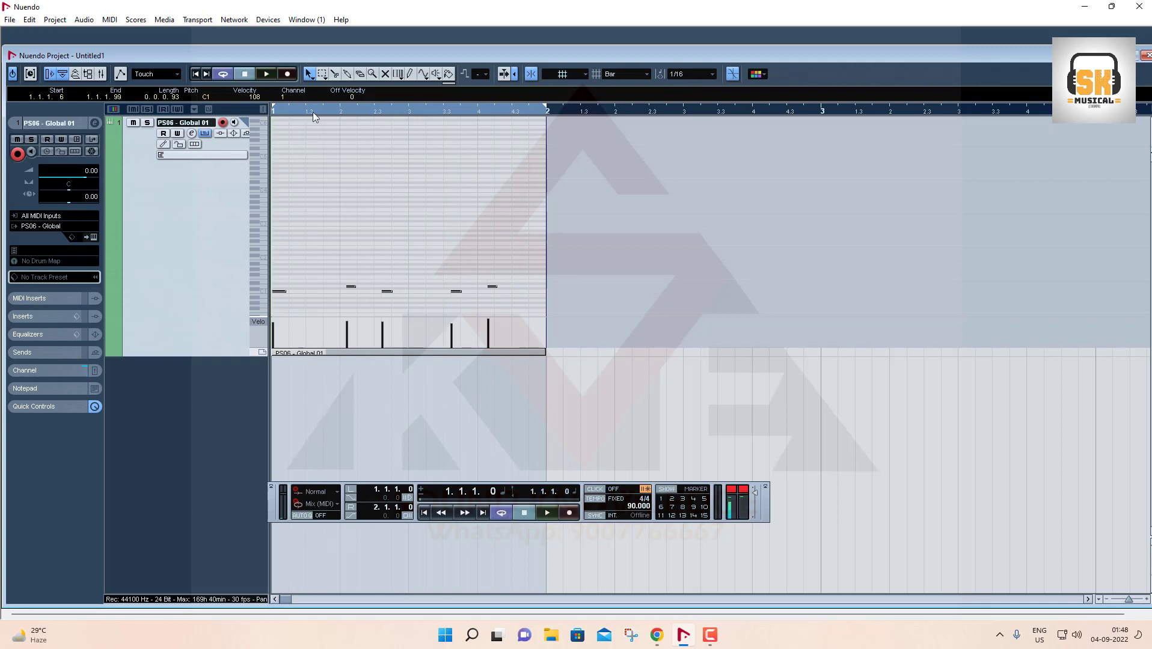
Maximize the project window, close the in-place editor and open the drum part in the Key Editor
{"action": "left_click_drag", "start_coordinate": [312, 112], "coordinate": [249, 124]}
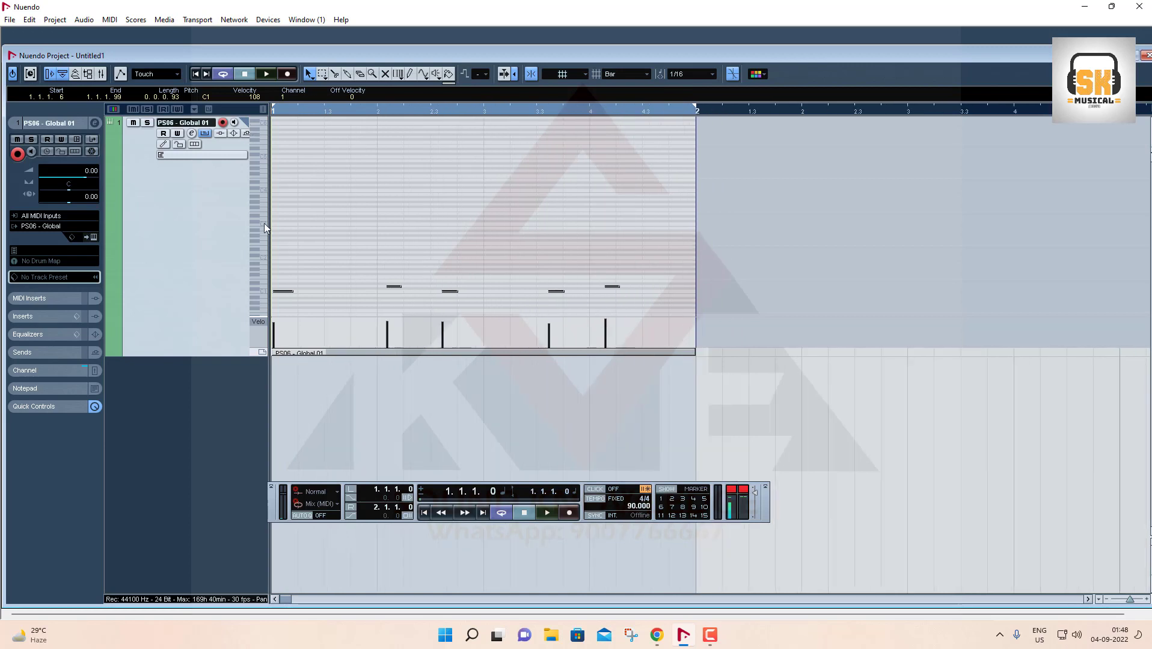
{"action": "left_click", "coordinate": [288, 292]}
{"action": "double_click", "coordinate": [1036, 54]}
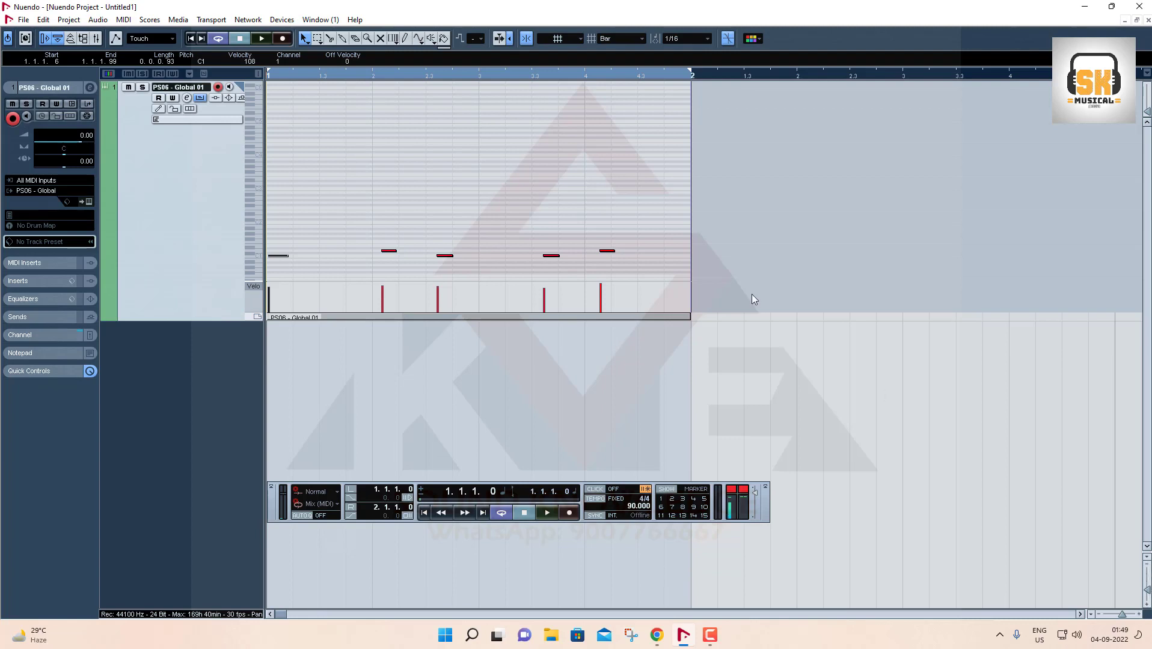
{"action": "left_click", "coordinate": [199, 98]}
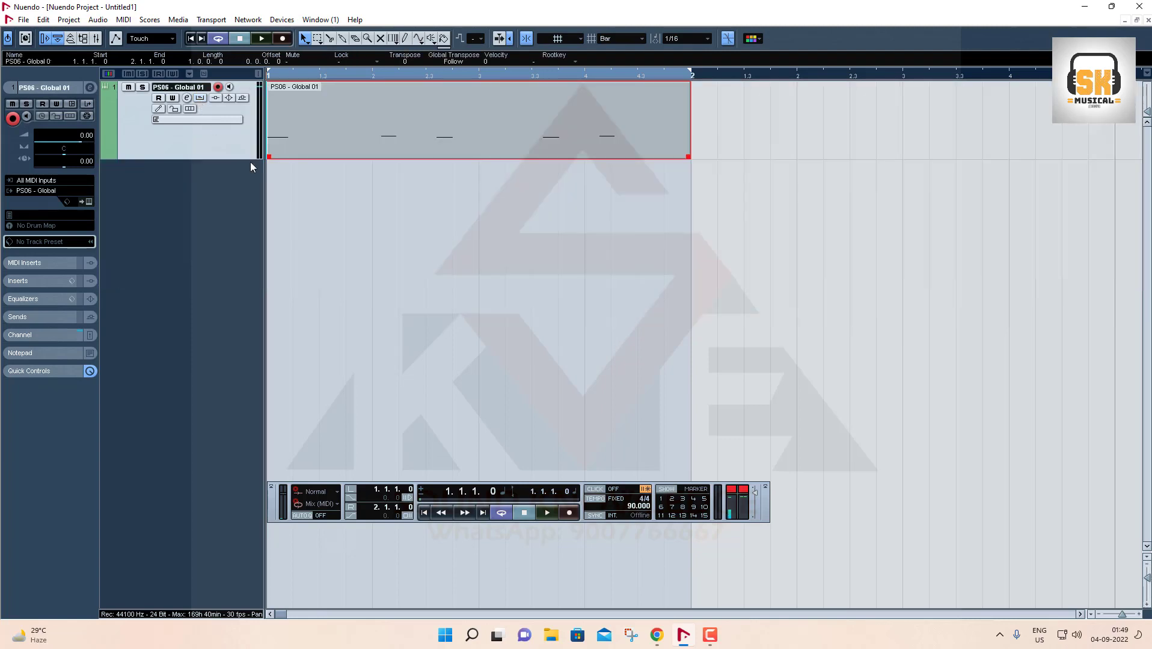
{"action": "double_click", "coordinate": [380, 124]}
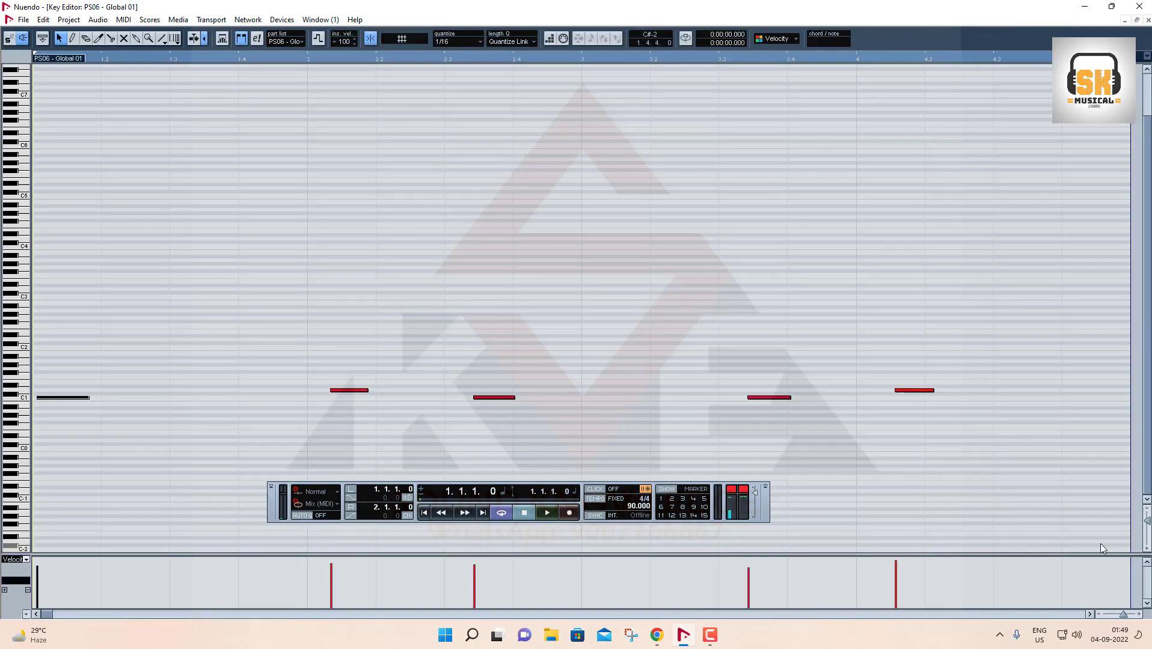
Move the first C1 note exactly onto the start of bar 1
{"action": "left_click_drag", "start_coordinate": [1146, 523], "coordinate": [1148, 538]}
{"action": "scroll", "coordinate": [592, 307], "scroll_direction": "up", "scroll_amount": 4}
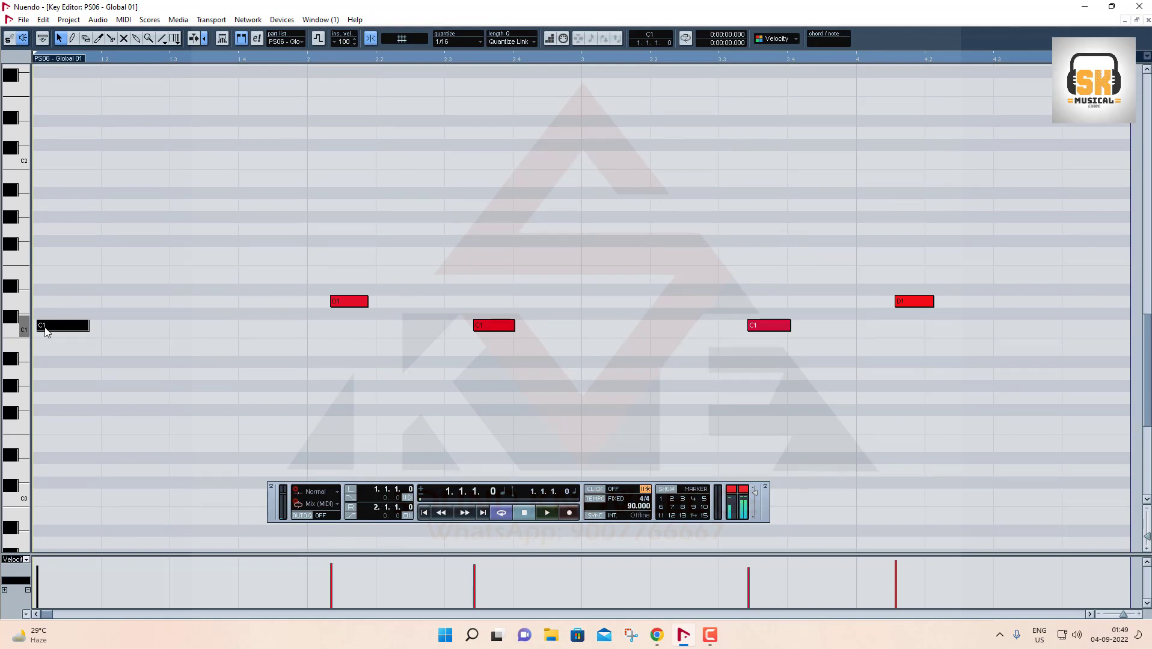
{"action": "left_click_drag", "start_coordinate": [47, 332], "coordinate": [42, 334]}
{"action": "left_click", "coordinate": [59, 350]}
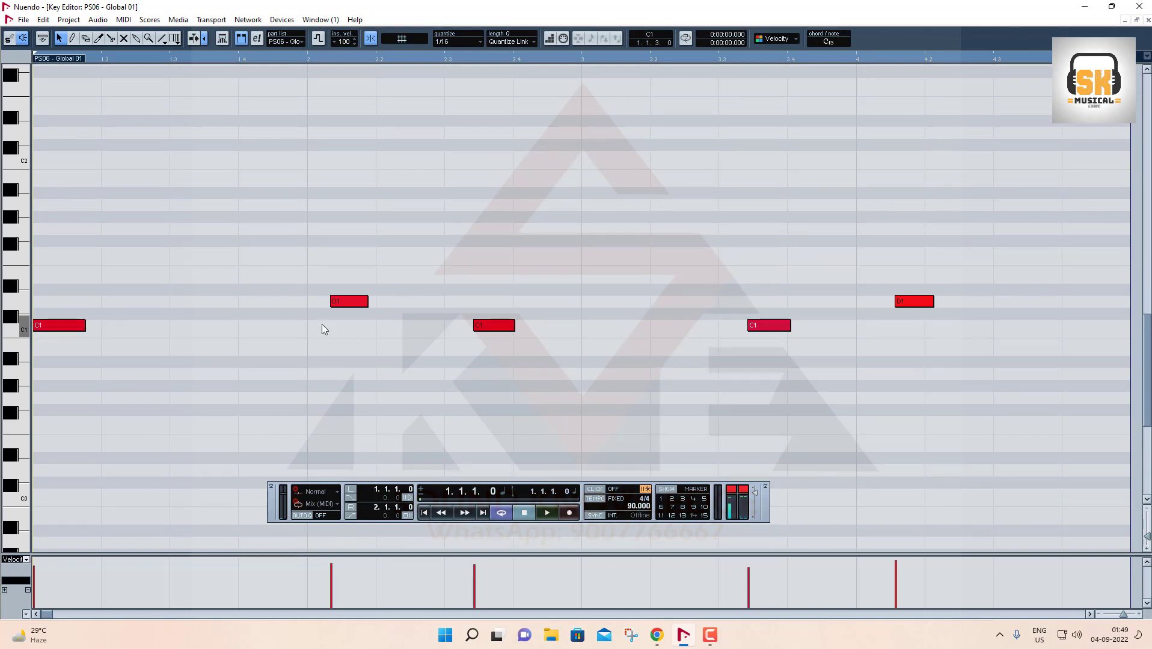
Play back the pattern and inspect the timing of the two D1 notes
{"action": "left_click", "coordinate": [348, 302]}
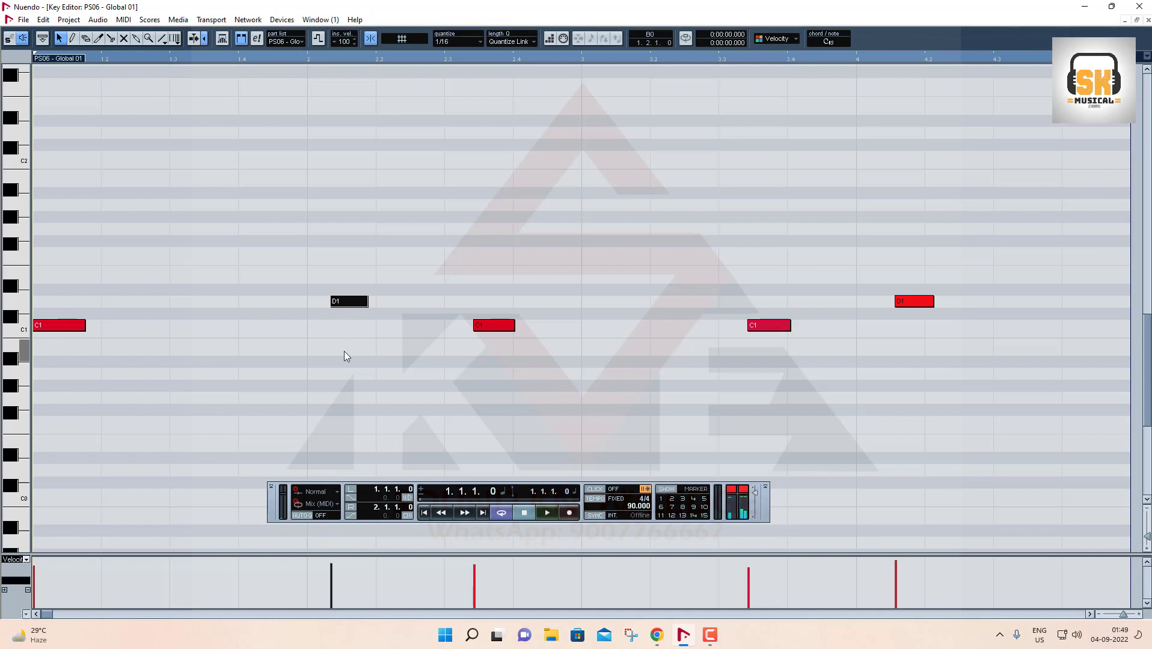
{"action": "key", "text": "space"}
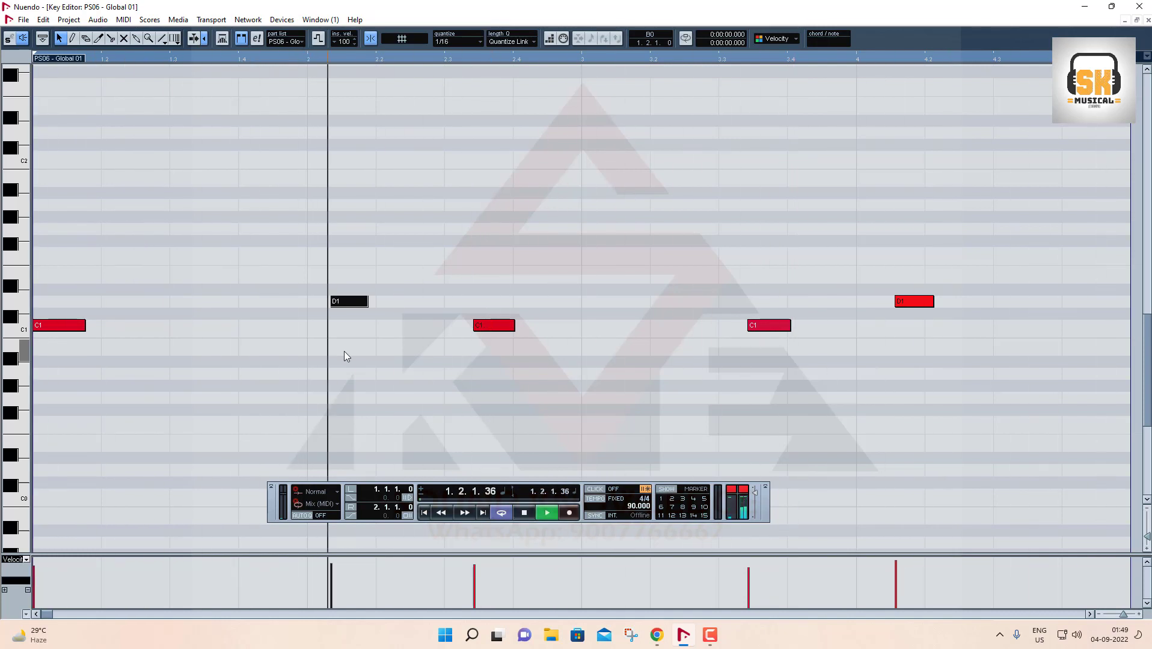
{"action": "key", "text": "space"}
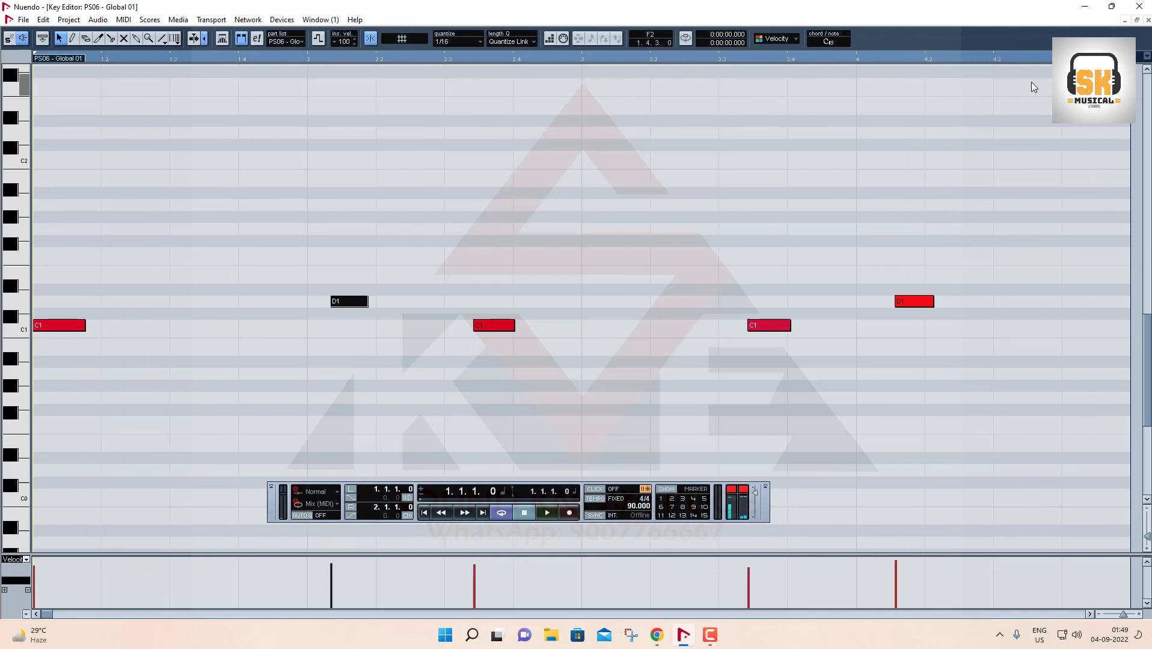
{"action": "left_click", "coordinate": [908, 302]}
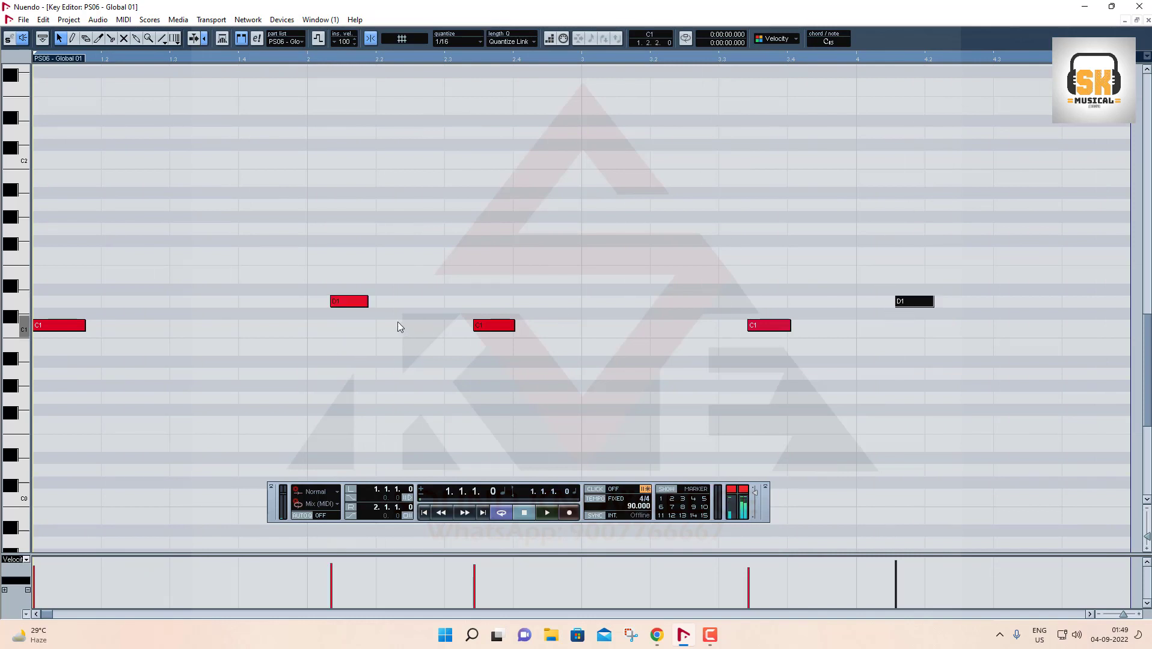
Snap the remaining notes to the grid: D1 at beats 2 and 4, C1 at 2.3 and 3.3
{"action": "left_click_drag", "start_coordinate": [340, 304], "coordinate": [328, 304]}
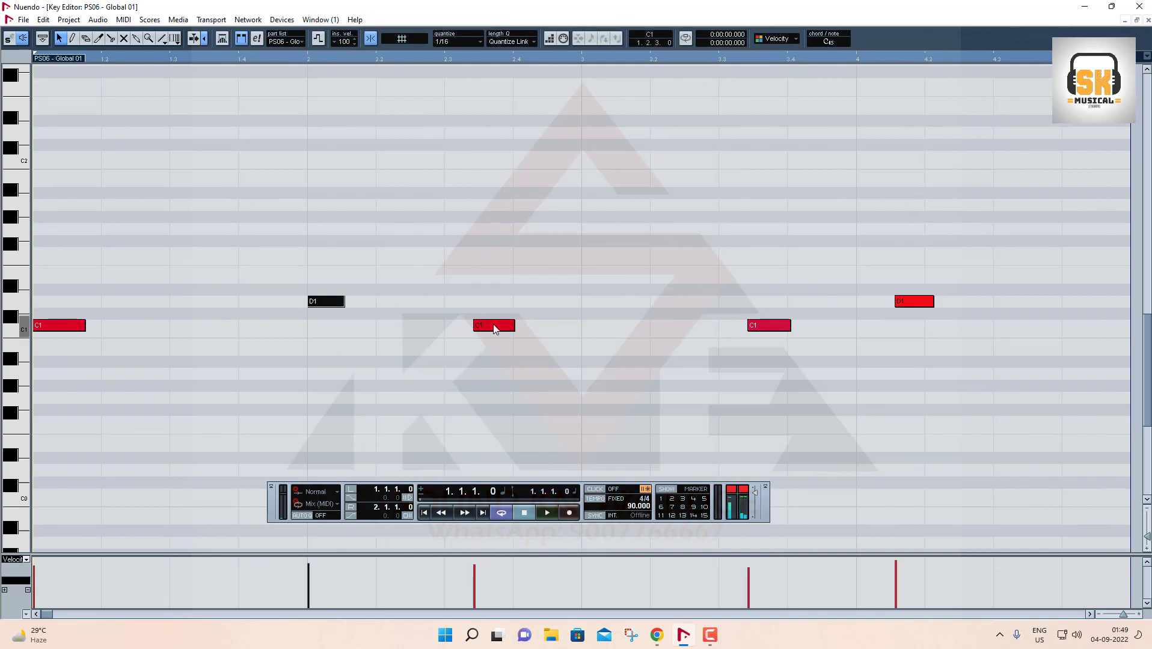
{"action": "left_click_drag", "start_coordinate": [494, 329], "coordinate": [465, 329]}
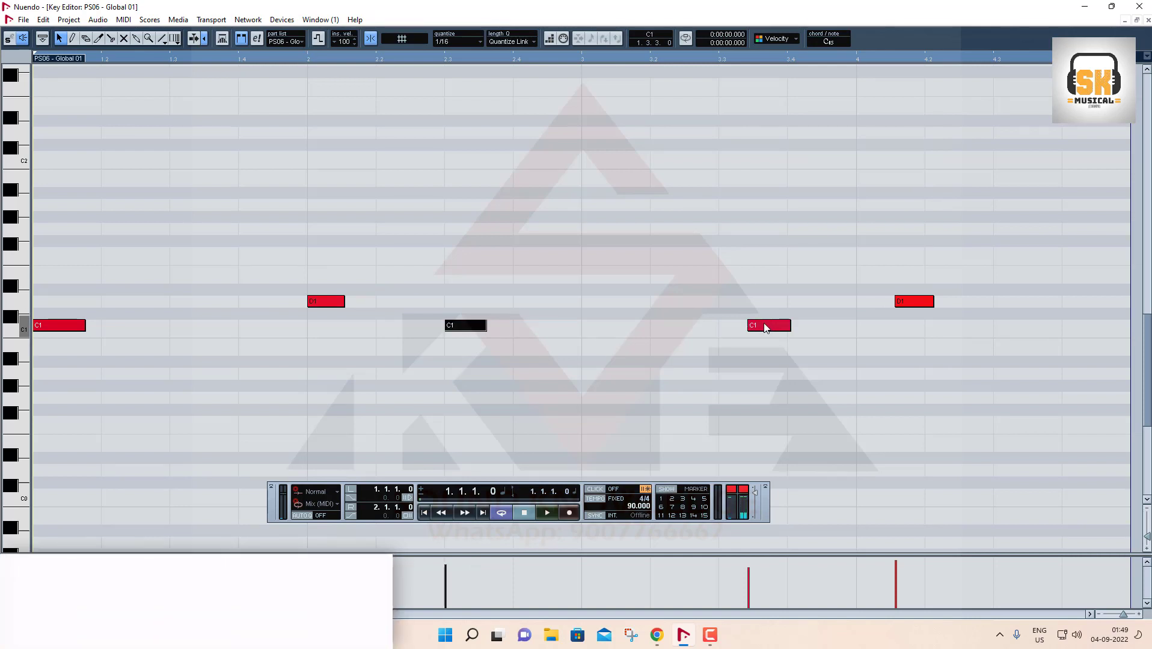
{"action": "left_click_drag", "start_coordinate": [765, 328], "coordinate": [736, 328]}
{"action": "left_click_drag", "start_coordinate": [912, 303], "coordinate": [873, 304]}
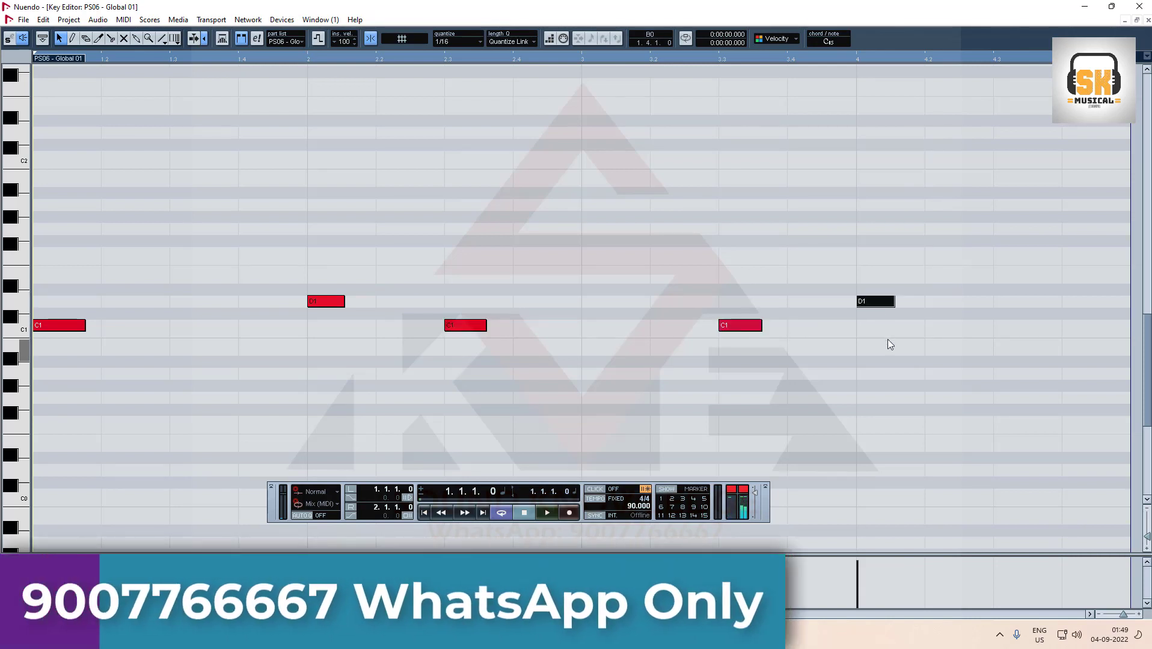
{"action": "left_click", "coordinate": [887, 340]}
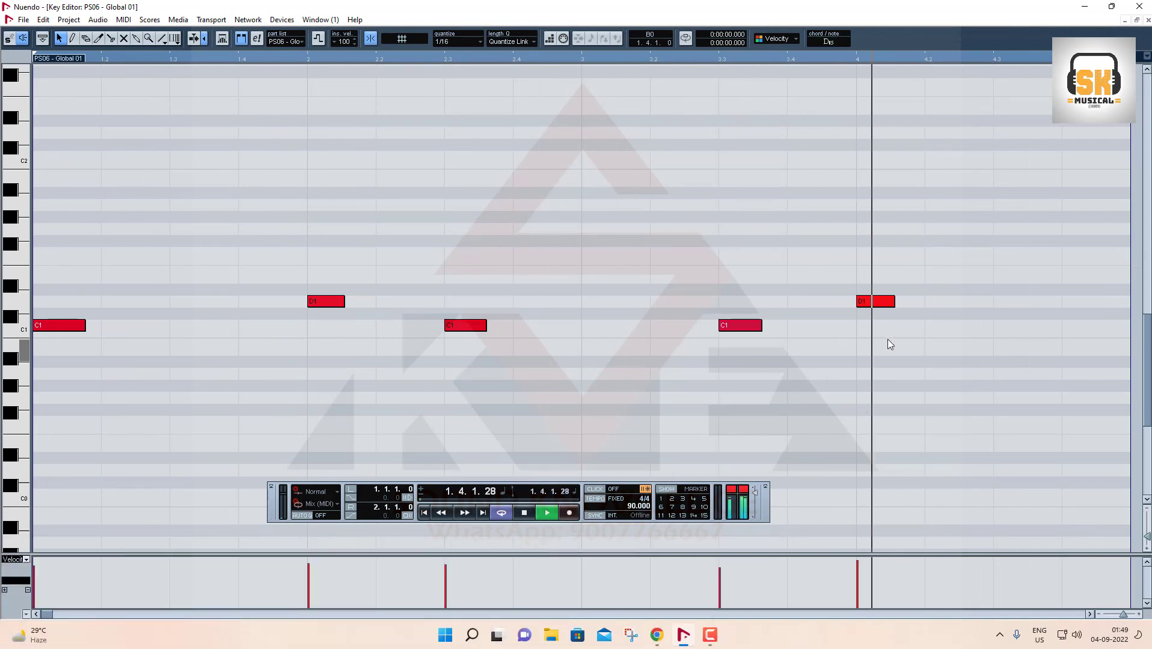
Close the Key Editor, stop playback and delete the recorded drum part from the track
{"action": "key", "text": "g"}
{"action": "key", "text": "g"}
{"action": "key", "text": "g"}
{"action": "key", "text": "g"}
{"action": "key", "text": "g"}
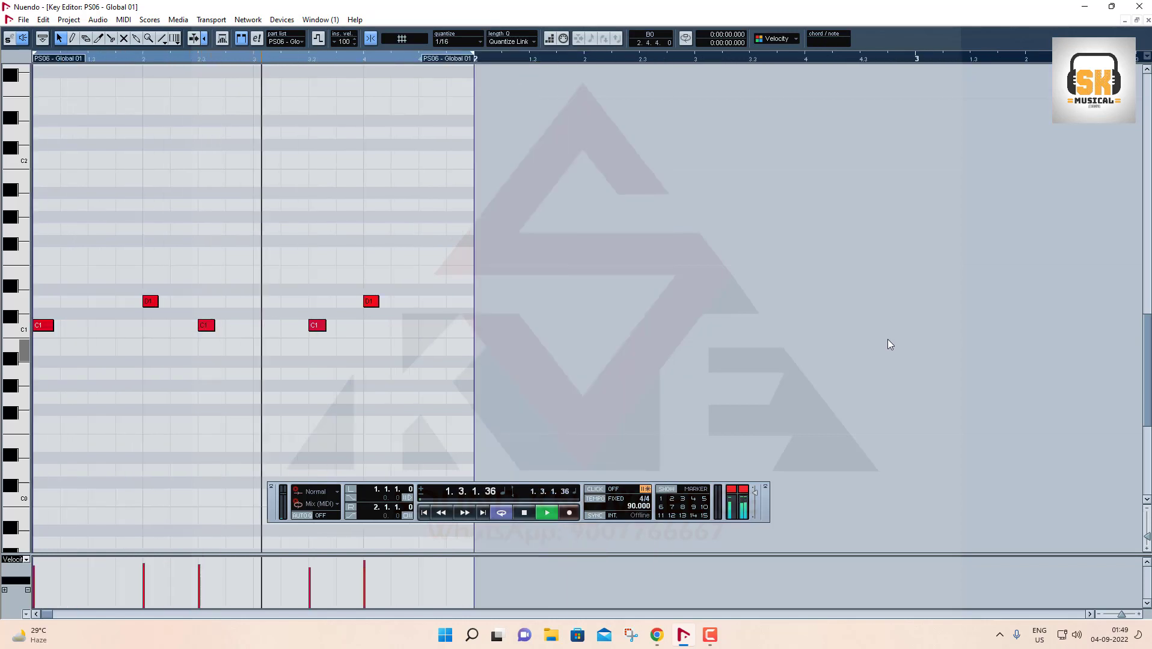
{"action": "left_click", "coordinate": [1148, 20]}
{"action": "key", "text": "space"}
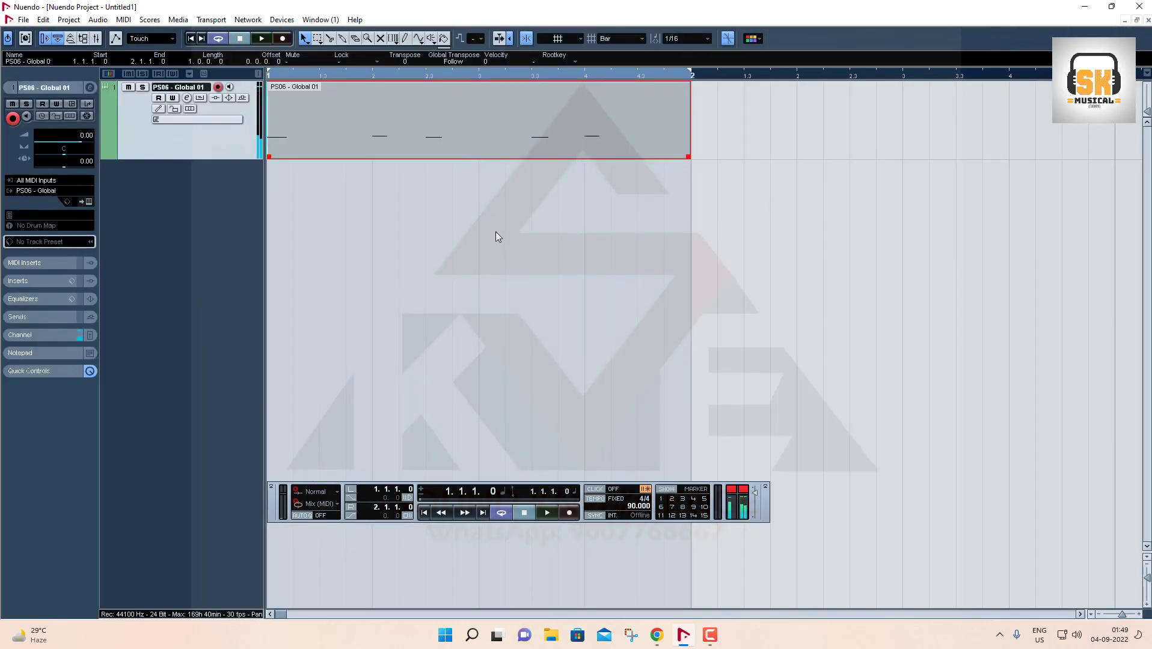
{"action": "key", "text": "Delete"}
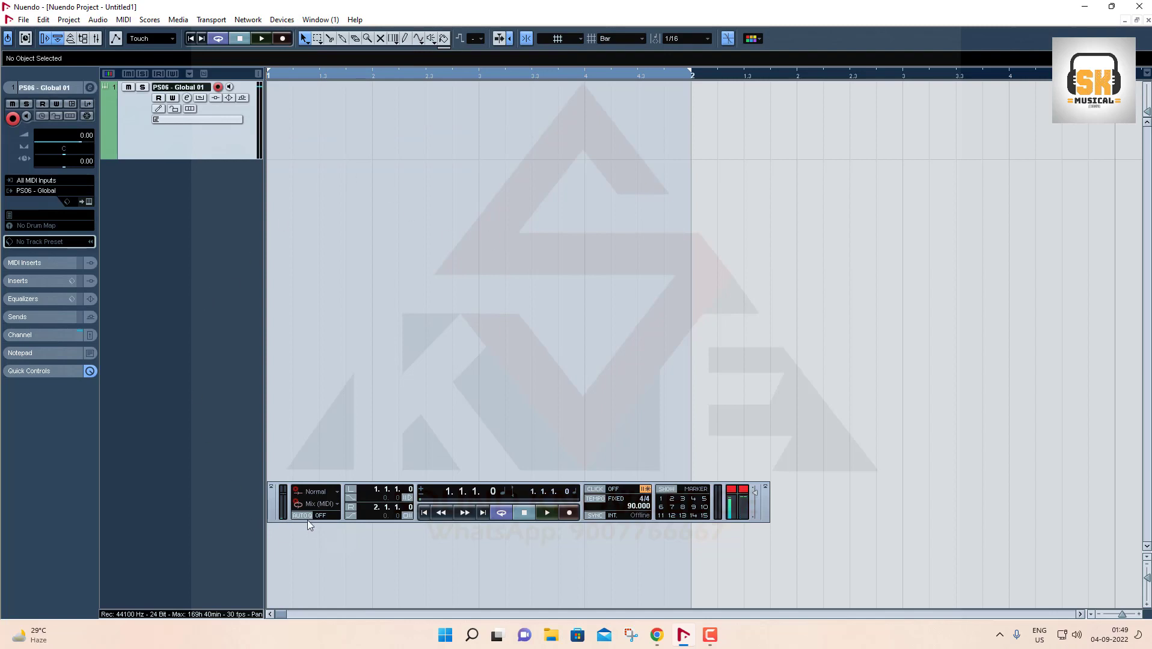